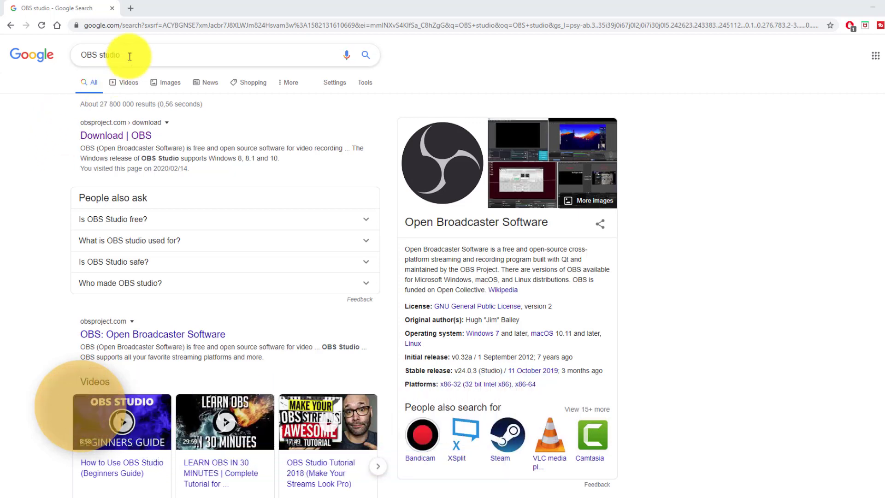
Open the OBS Studio download page from the Google search results
left_click_drag(129, 56, 76, 54)
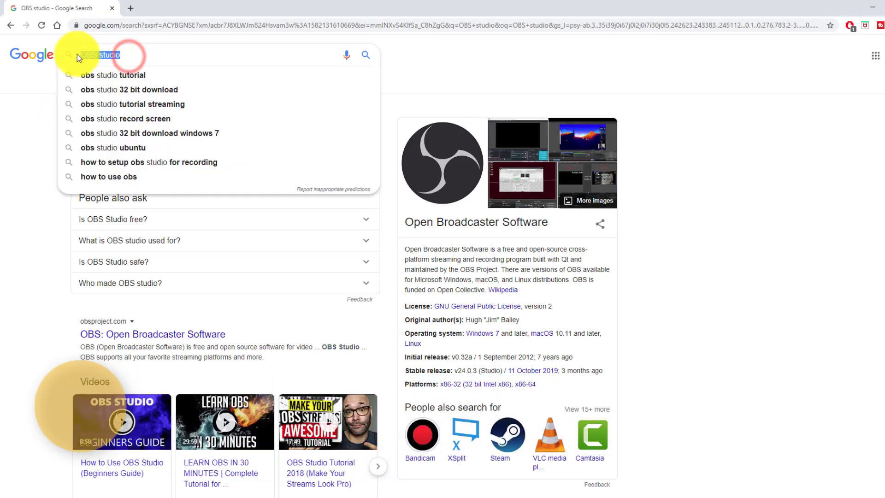
left_click(25, 126)
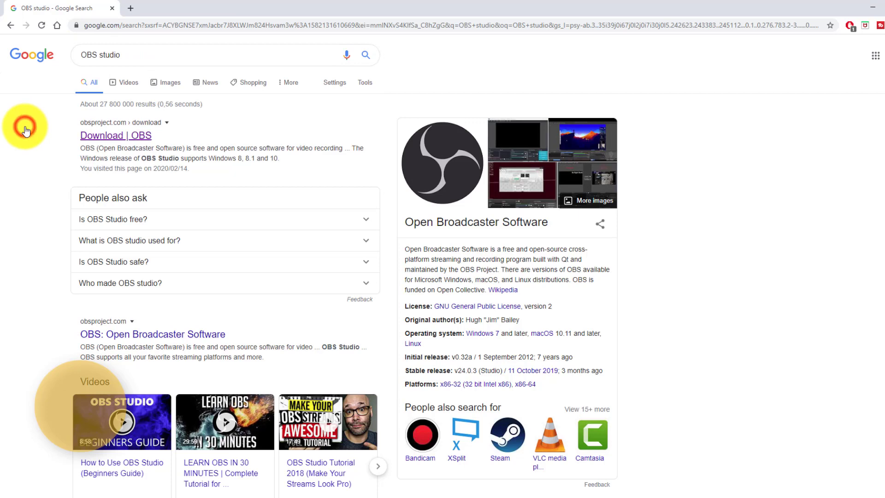
left_click(106, 136)
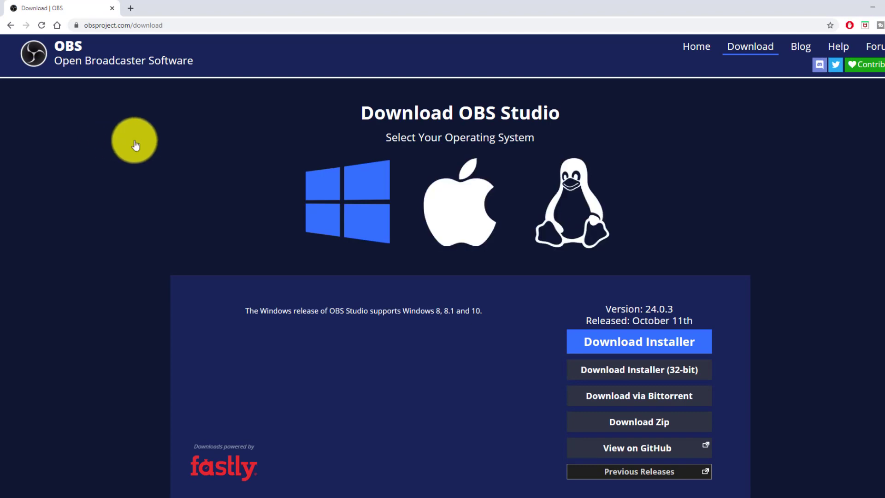
left_click(455, 216)
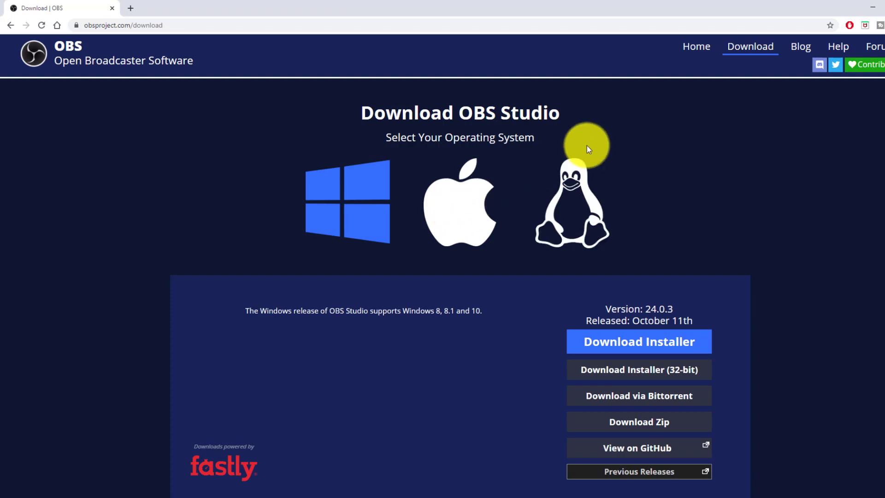
Switch from the browser to OBS Studio and reposition and enlarge its window on the desktop
left_click(870, 11)
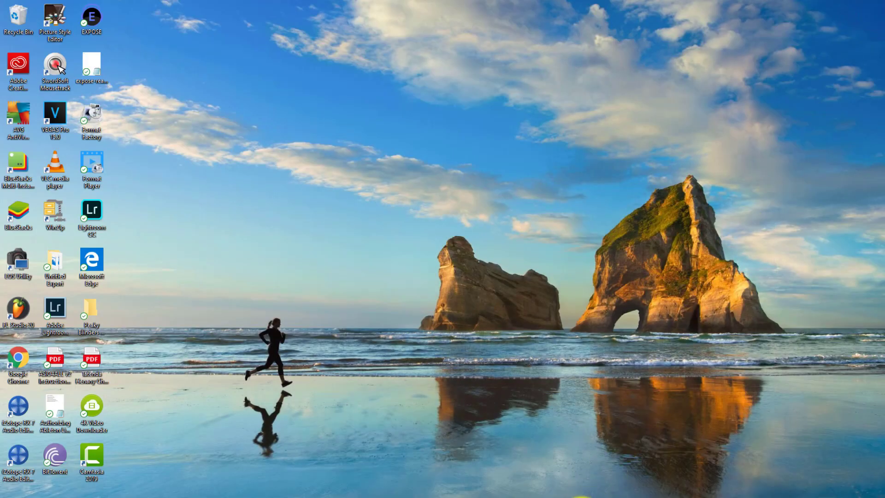
left_click(576, 495)
left_click_drag(505, 22, 413, 33)
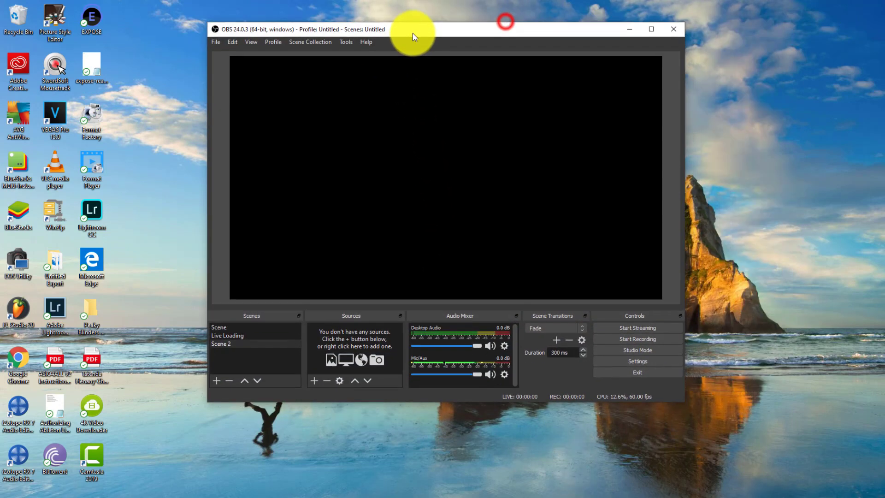
left_click_drag(683, 400, 738, 461)
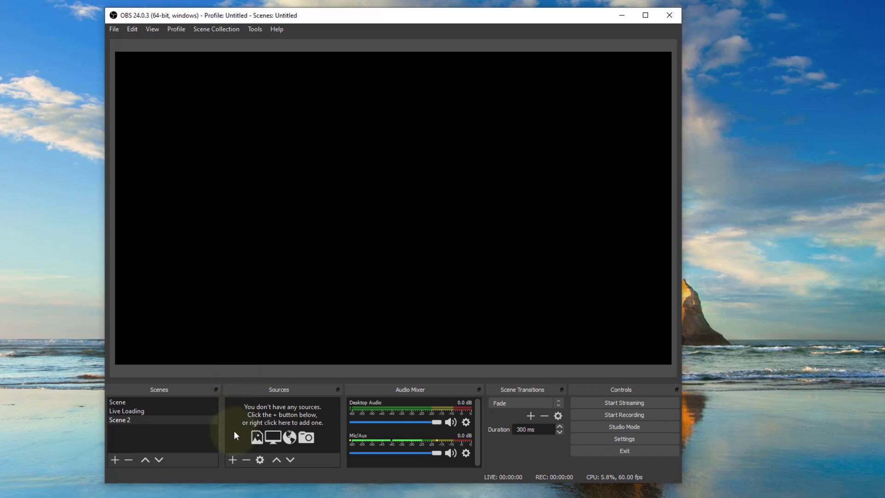
Create a new visible Display Capture source in Scene 2 and shift its properties dialog aside
left_click(232, 459)
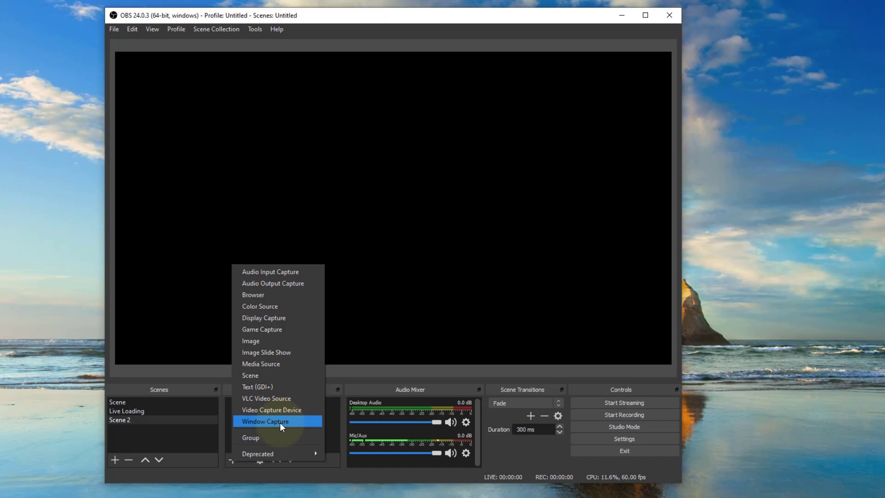
left_click(269, 320)
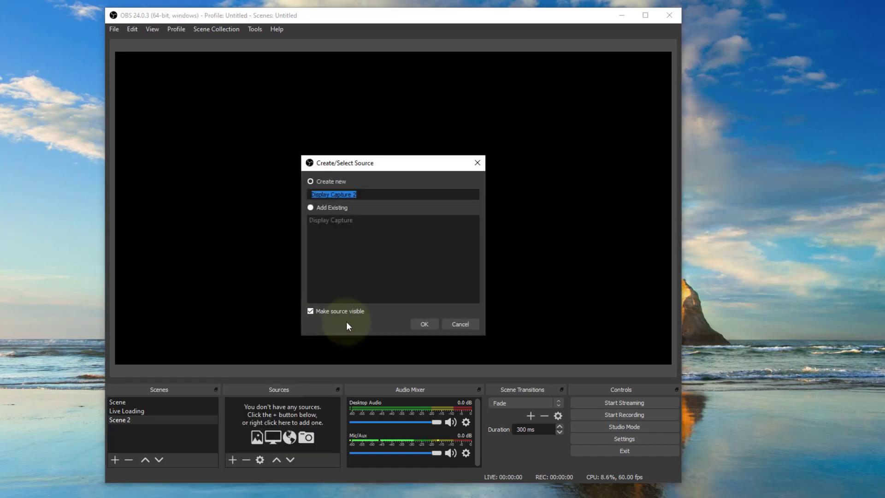
left_click(424, 324)
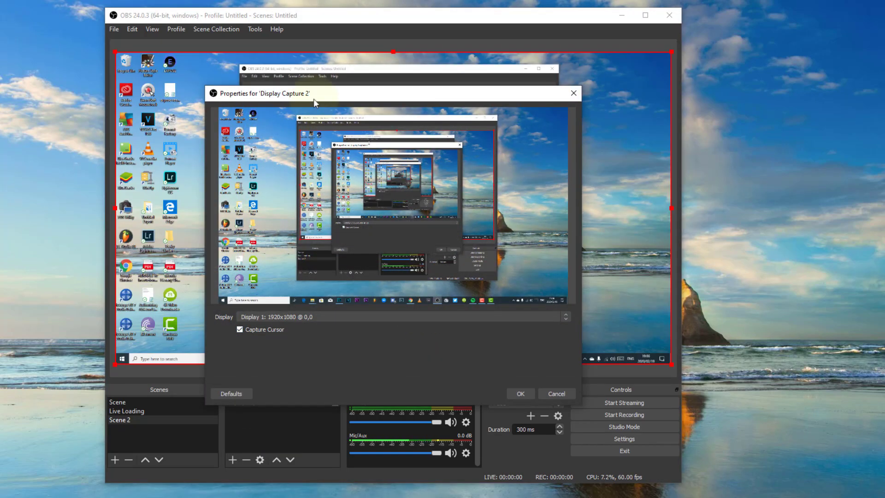
left_click_drag(313, 98, 578, 59)
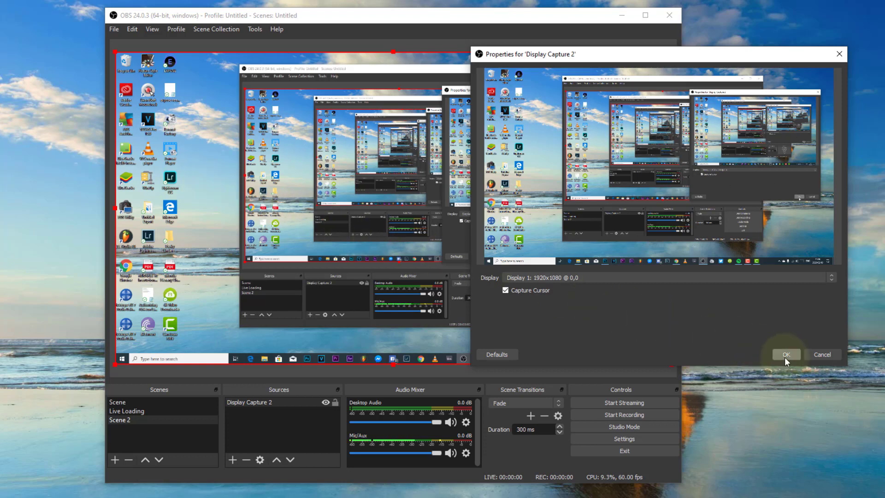
Set the display capture to Display 1: 1920x1080 @ 0,0 with the cursor captured, and accept its properties
left_click(704, 276)
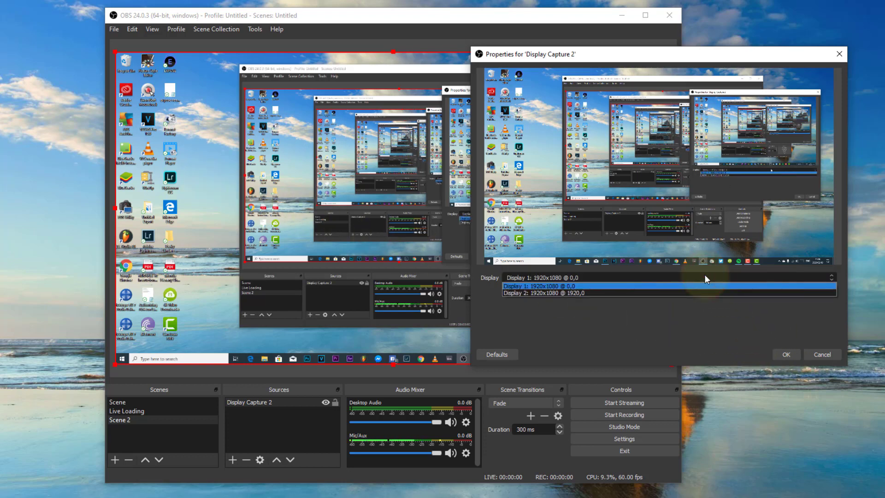
left_click(553, 320)
left_click(557, 278)
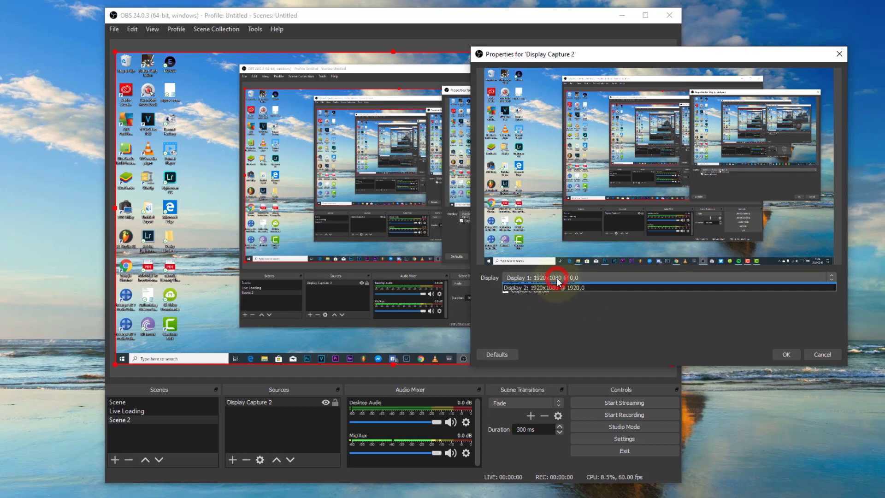
left_click(546, 285)
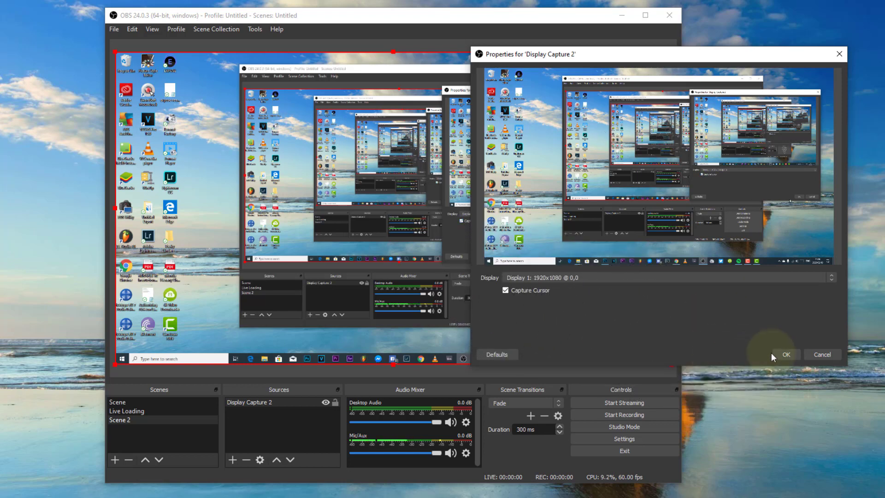
left_click(787, 354)
left_click(284, 431)
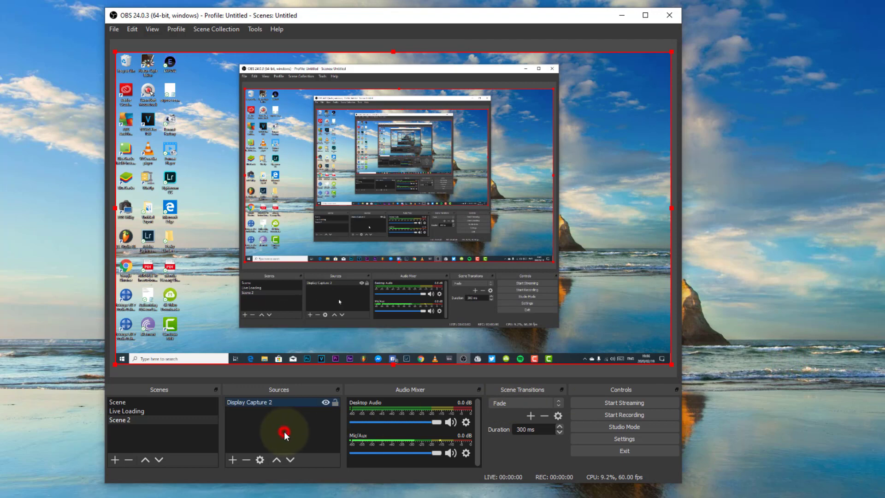
Add a new Video Capture Device source to Scene 2, check its available devices and close its properties without changes
left_click(232, 460)
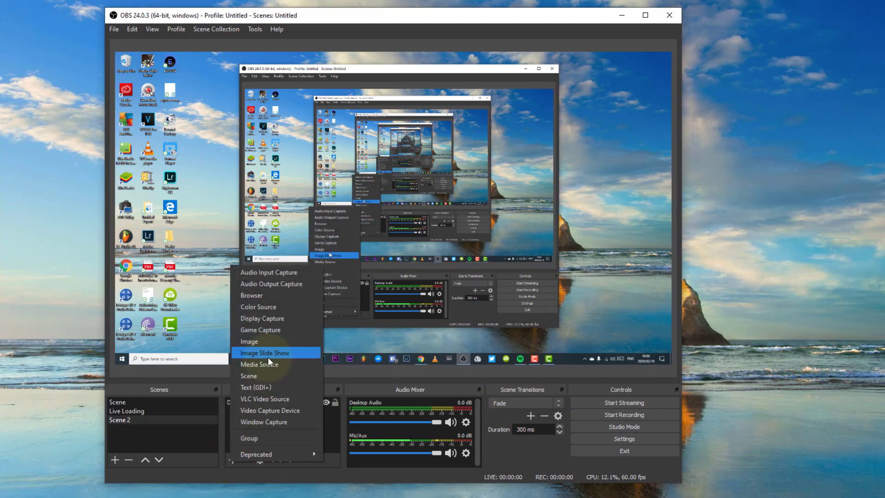
left_click(272, 411)
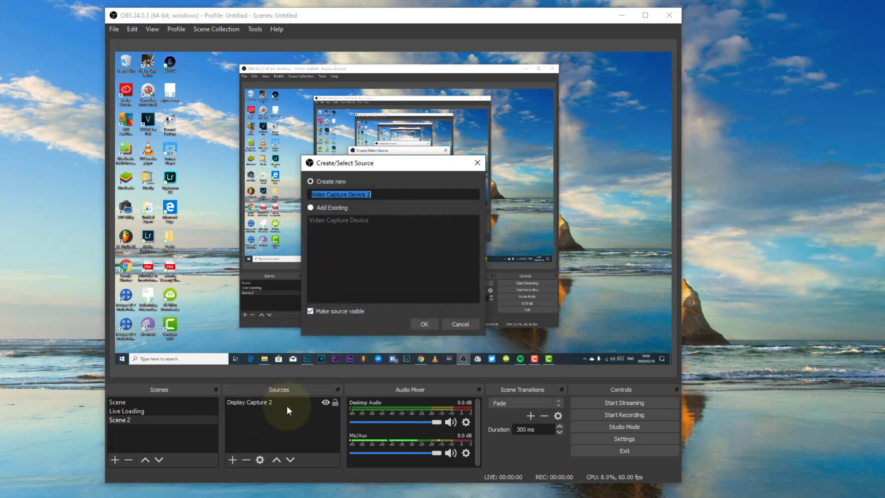
left_click(423, 325)
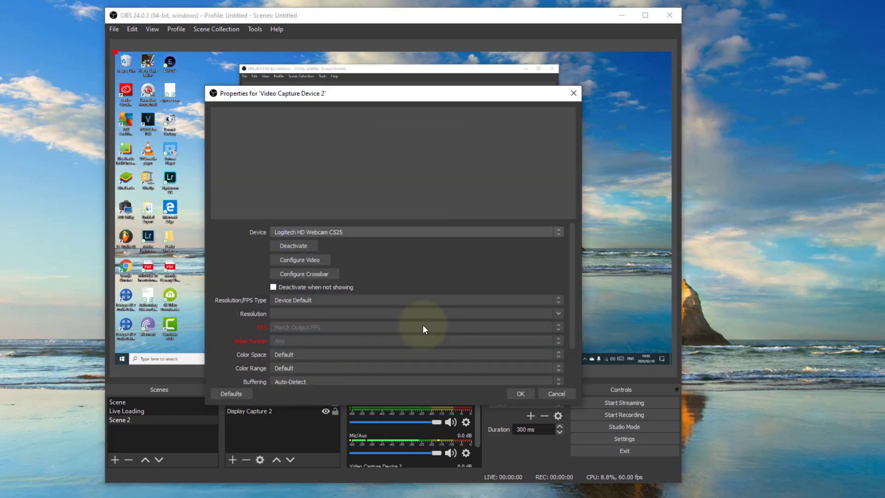
left_click(355, 233)
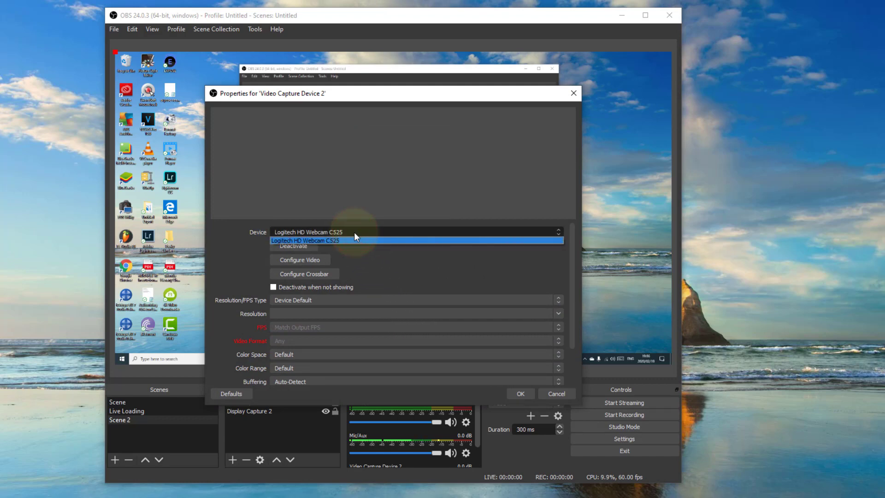
left_click(353, 231)
left_click(350, 230)
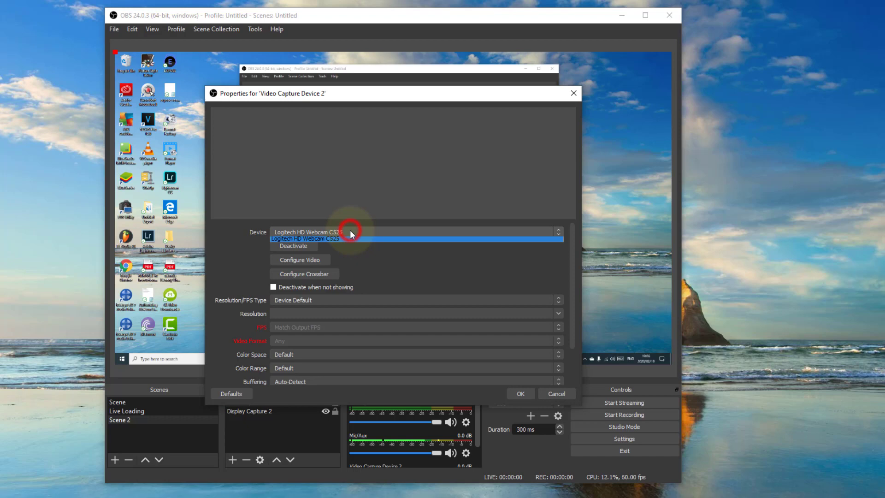
left_click(374, 253)
left_click(556, 393)
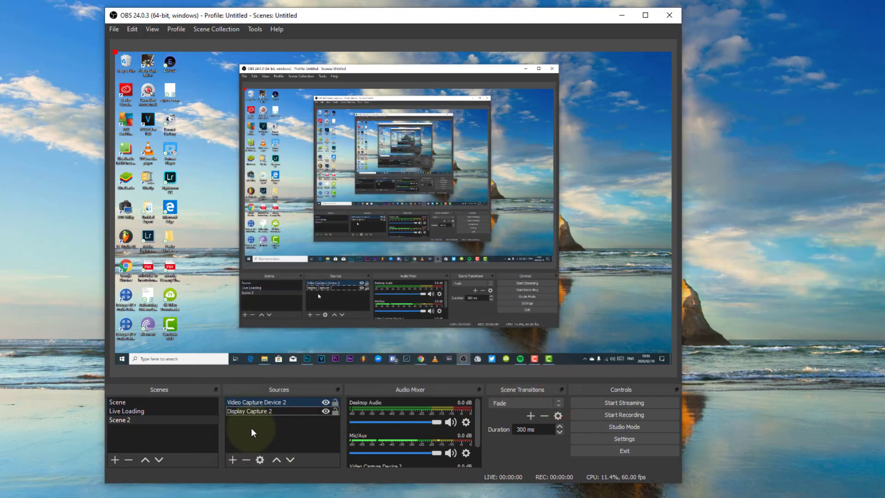
Remove the video capture device source from Scene 2, keeping the display capture
left_click(251, 409)
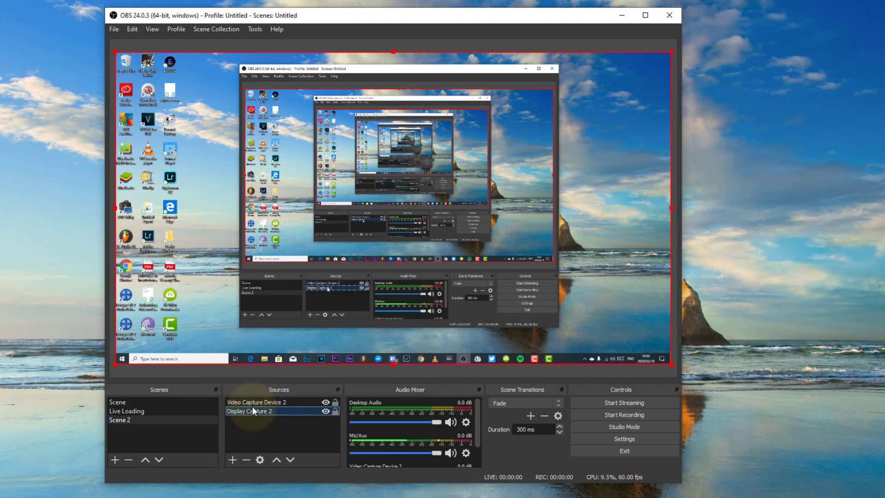
left_click(253, 402)
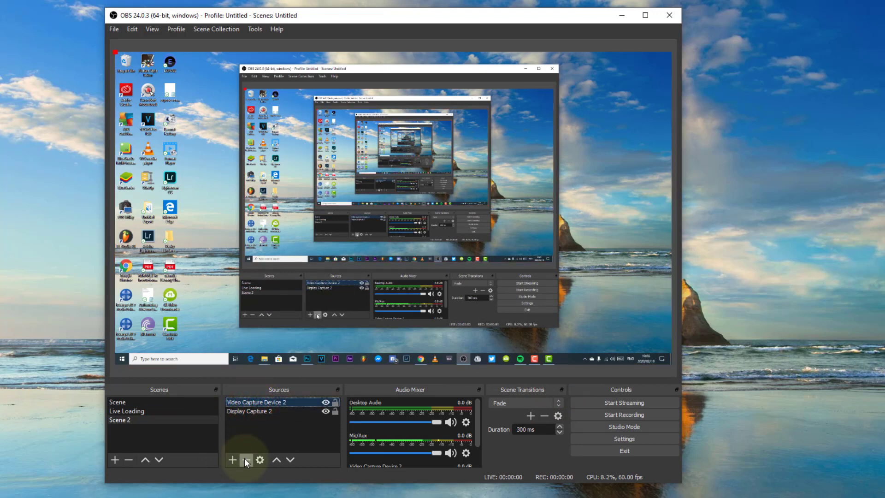
left_click(245, 459)
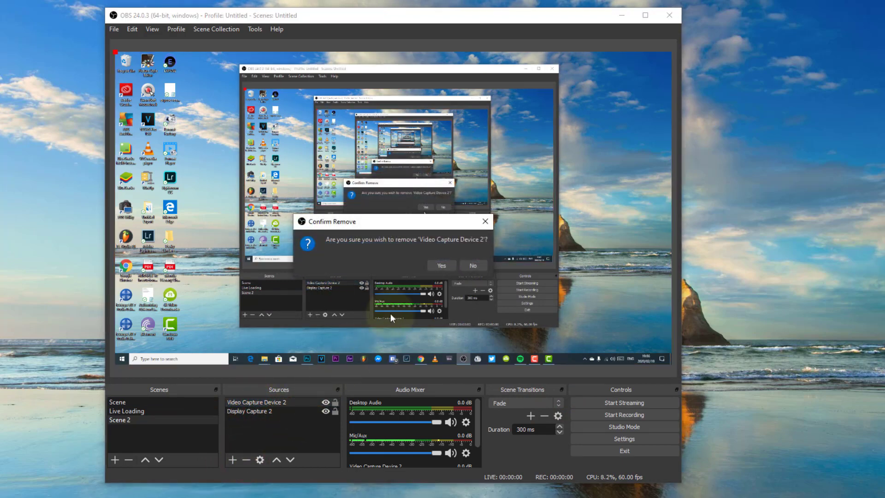
left_click(438, 266)
left_click(254, 435)
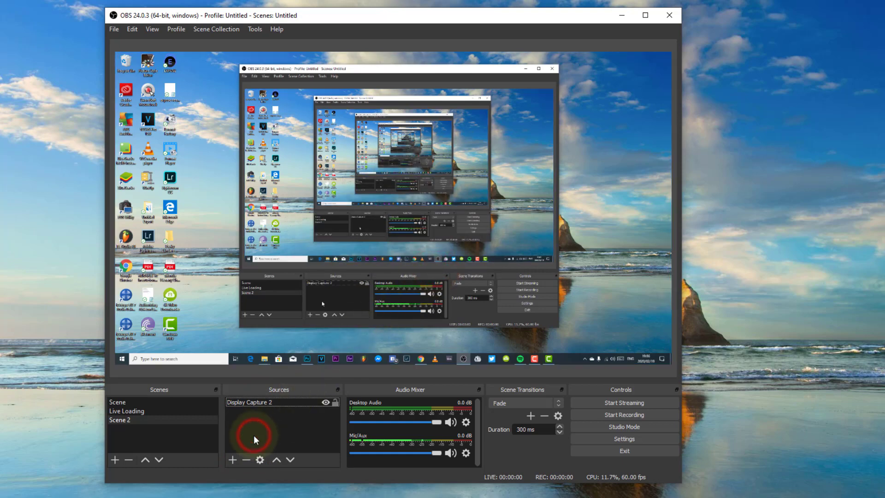
Add a new Text (GDI+) source to Scene 2 containing the text "OBS Studio" in Arial
left_click(232, 459)
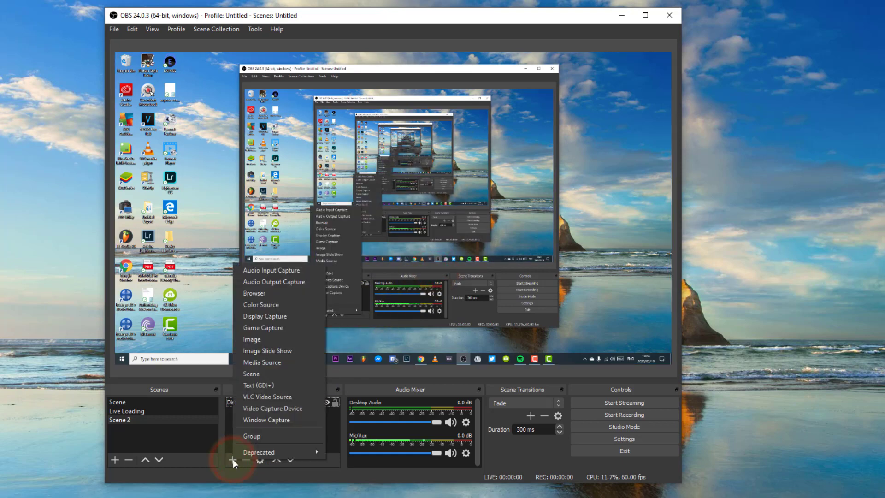
left_click(271, 382)
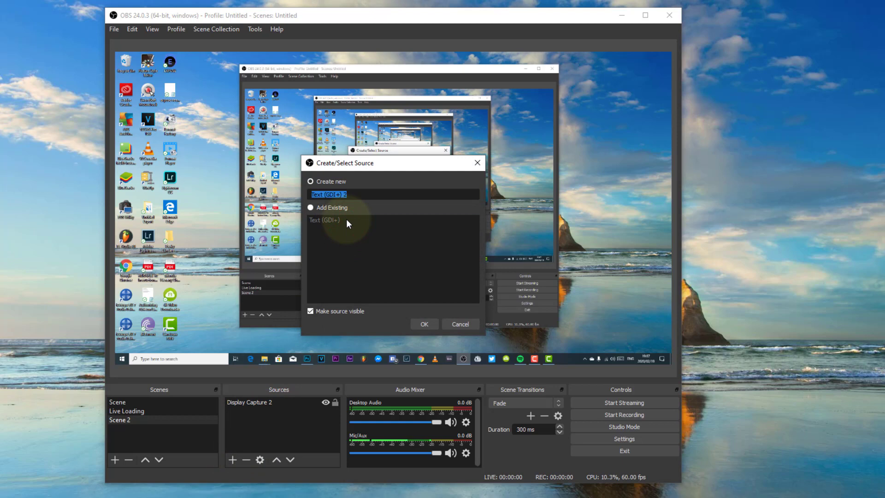
left_click(424, 323)
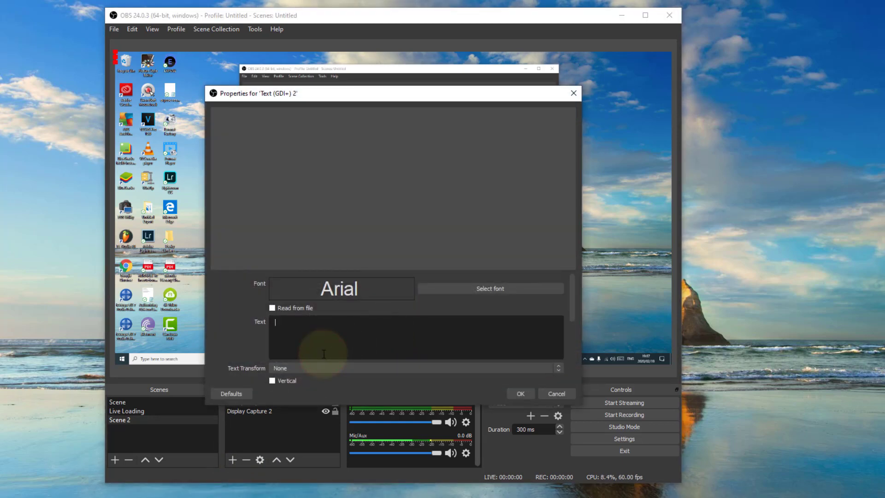
type("O")
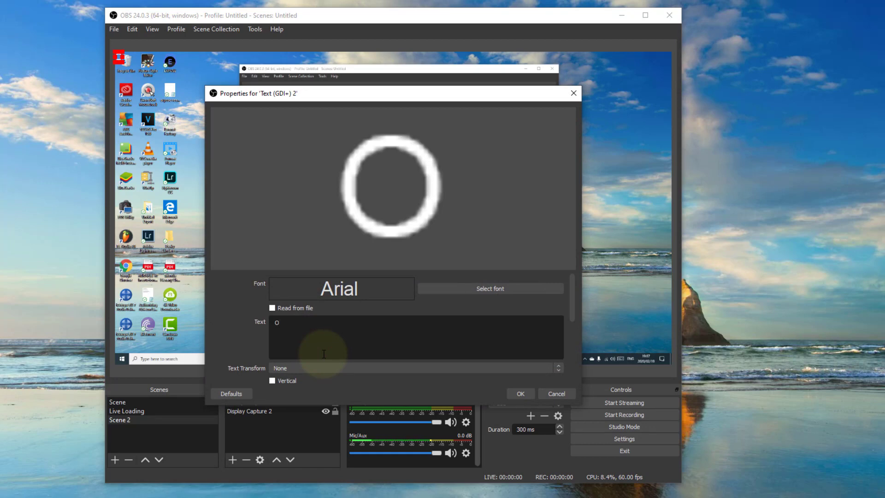
type("BS St")
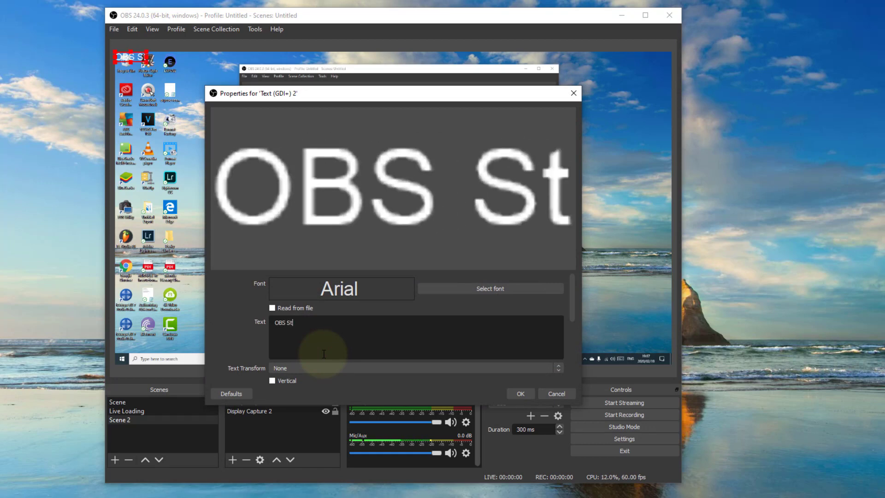
type("udio")
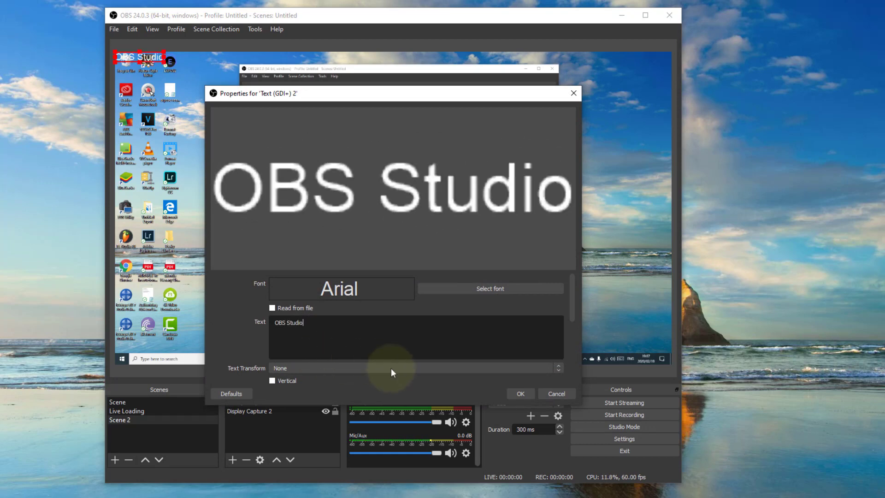
left_click(521, 393)
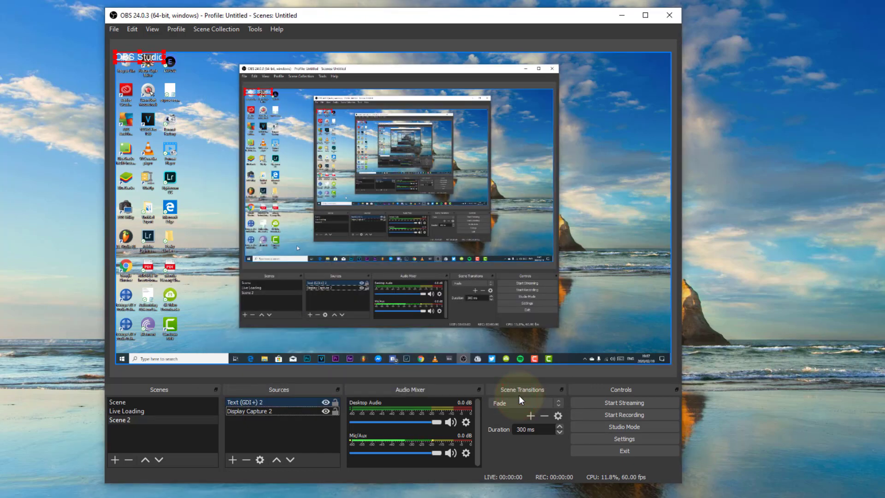
Enlarge the OBS Studio text overlay and place it just above the captured taskbar, left of the preview's centre
left_click_drag(164, 62, 286, 90)
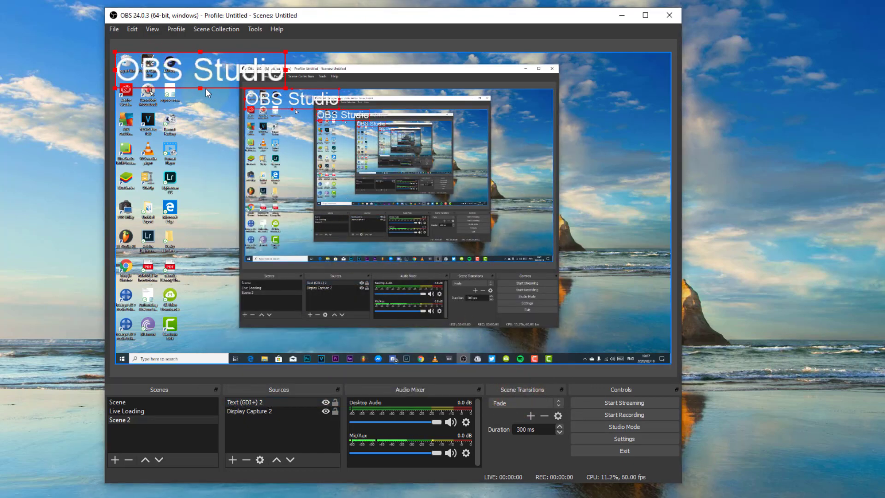
left_click_drag(223, 70, 303, 333)
left_click_drag(364, 321, 325, 328)
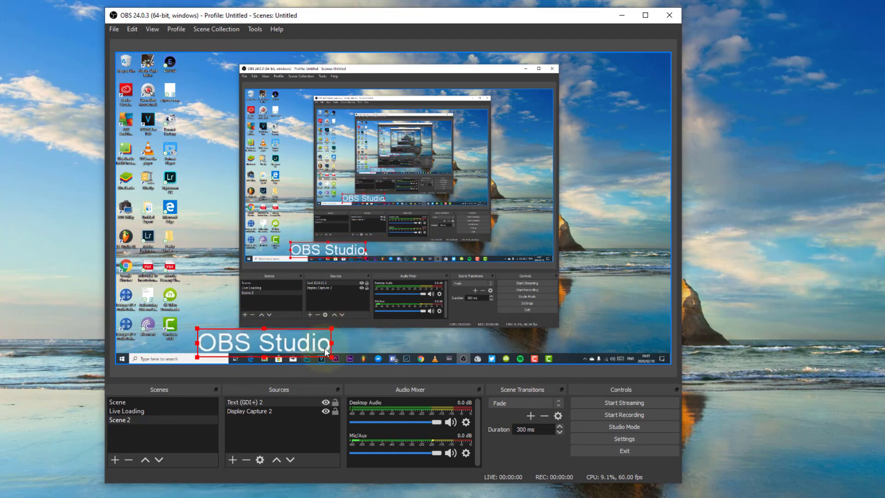
left_click_drag(279, 347, 282, 346)
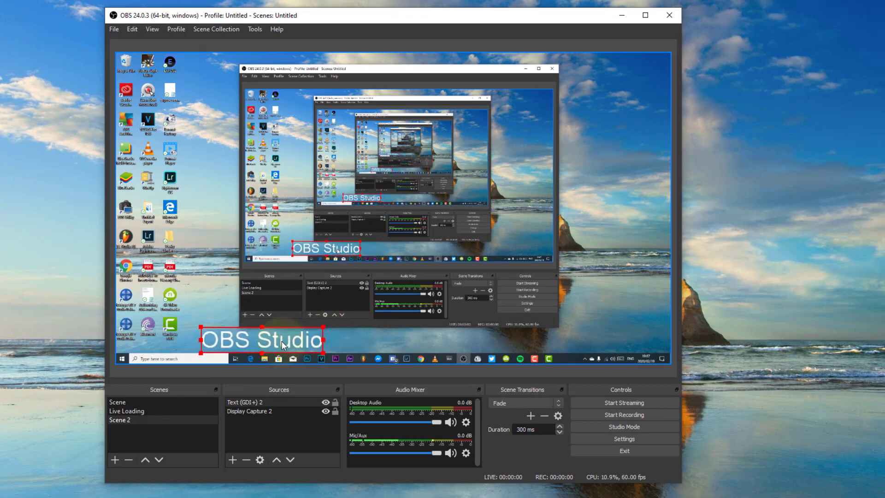
Review the text source's properties, including colour, opacity, background and alignment options, and close them without changes
left_click(282, 434)
left_click(275, 402)
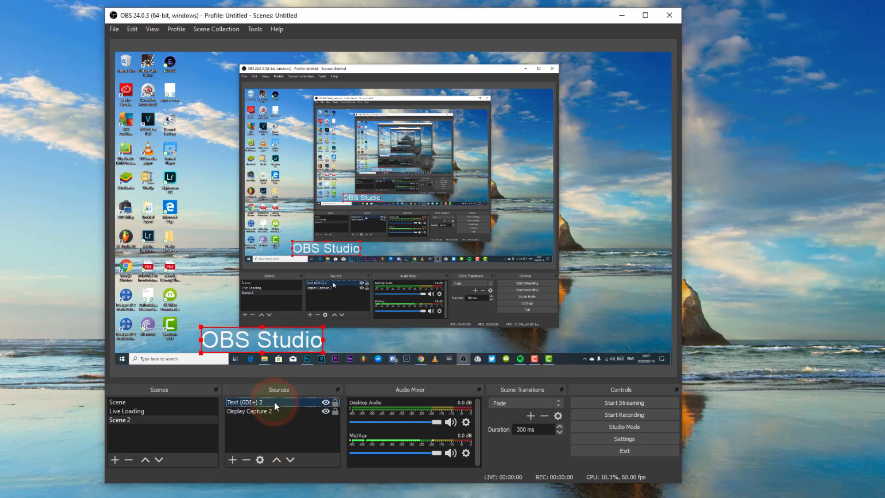
right_click(275, 402)
left_click(291, 395)
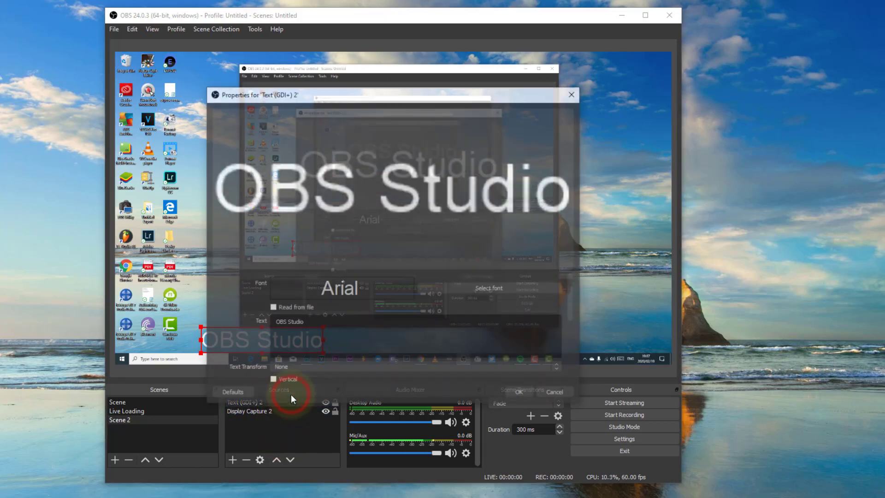
scroll(222, 342, "down", 5)
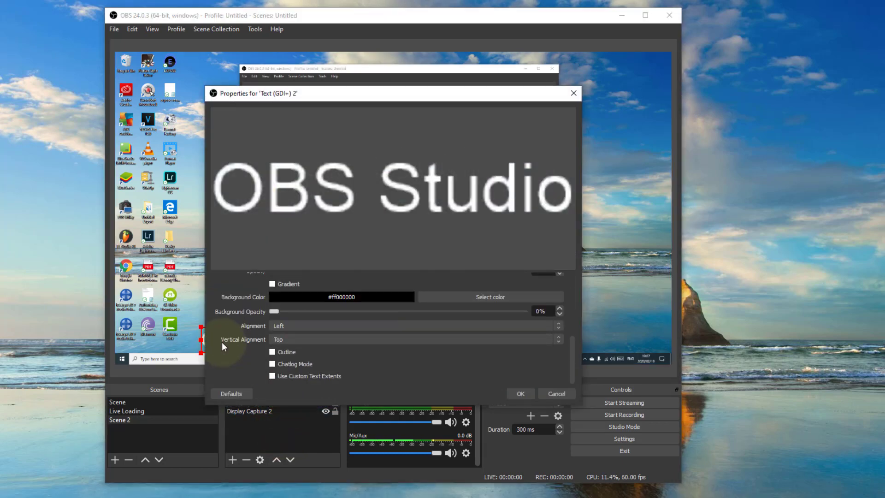
scroll(222, 342, "up", 5)
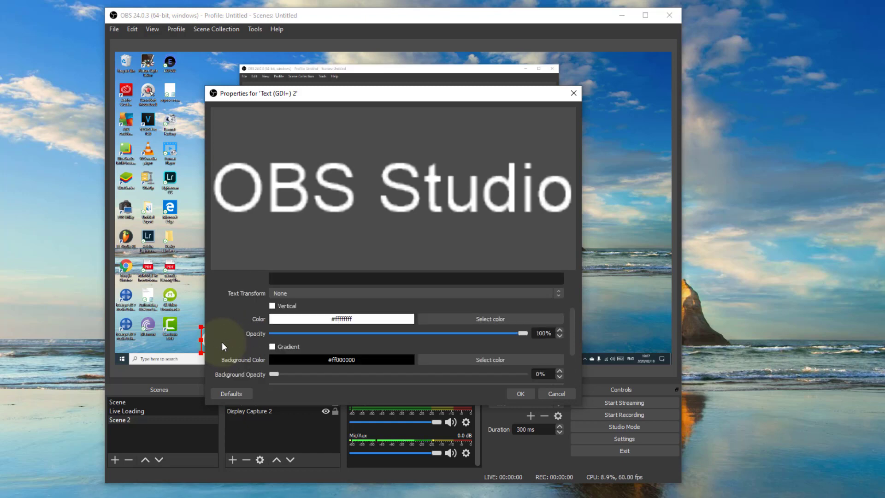
scroll(222, 342, "up", 1)
scroll(222, 341, "down", 3)
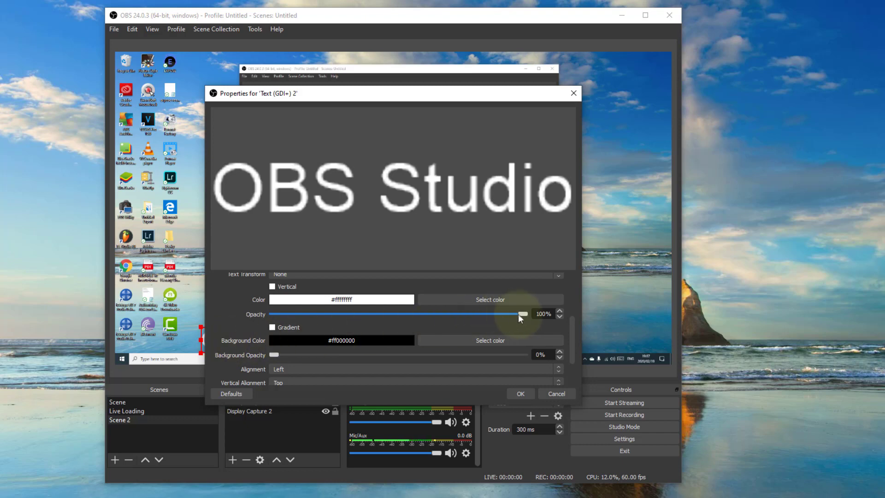
mouse_move(520, 313)
left_mouse_down()
mouse_move(366, 311)
mouse_move(524, 319)
left_mouse_up()
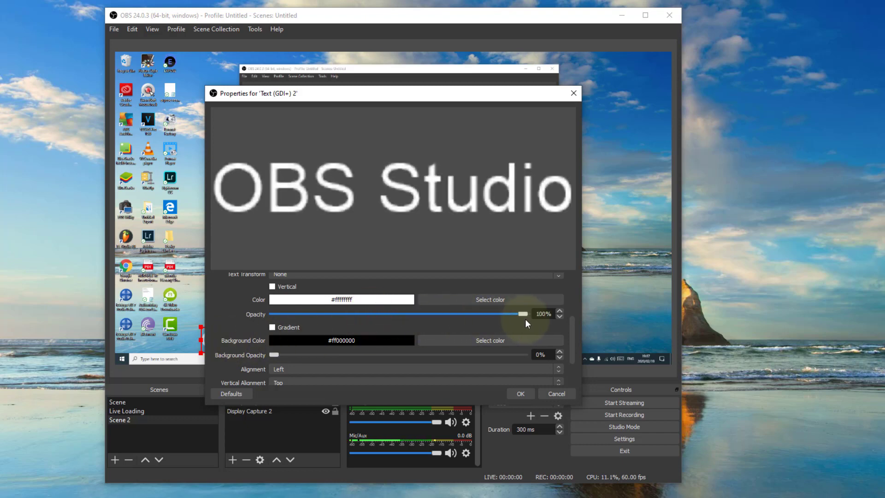
scroll(246, 339, "down", 1)
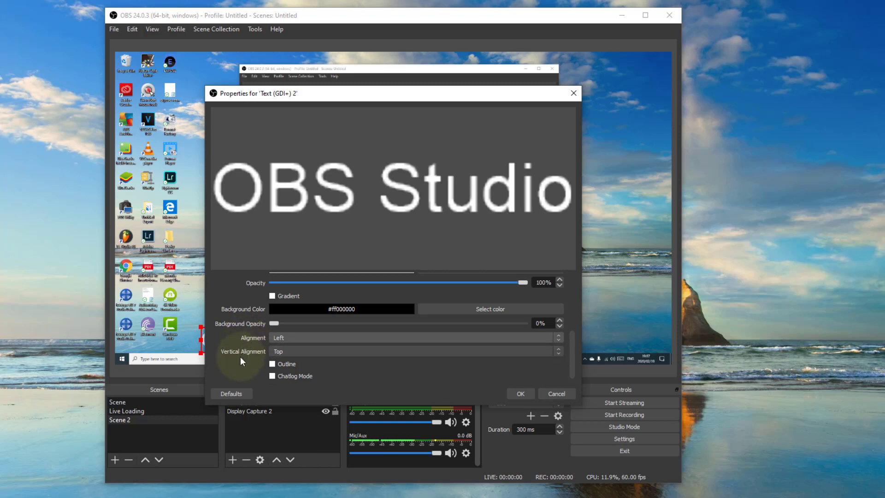
scroll(239, 356, "down", 1)
scroll(239, 355, "up", 10)
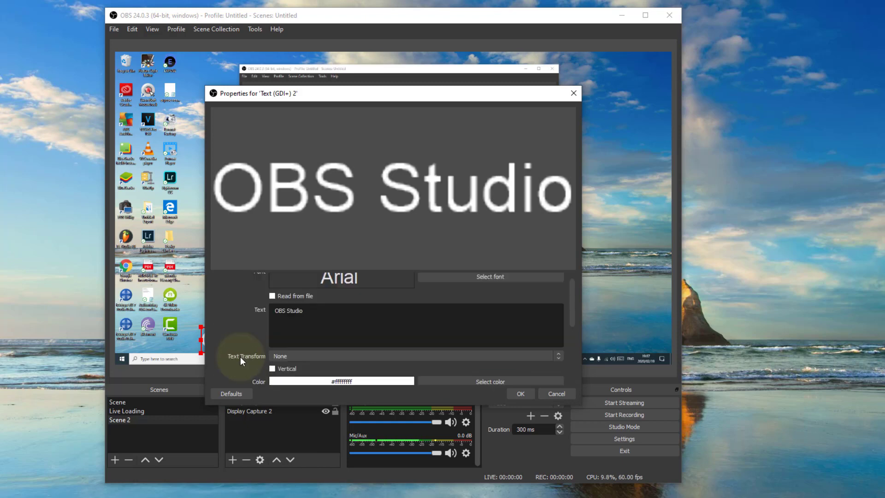
left_click(558, 394)
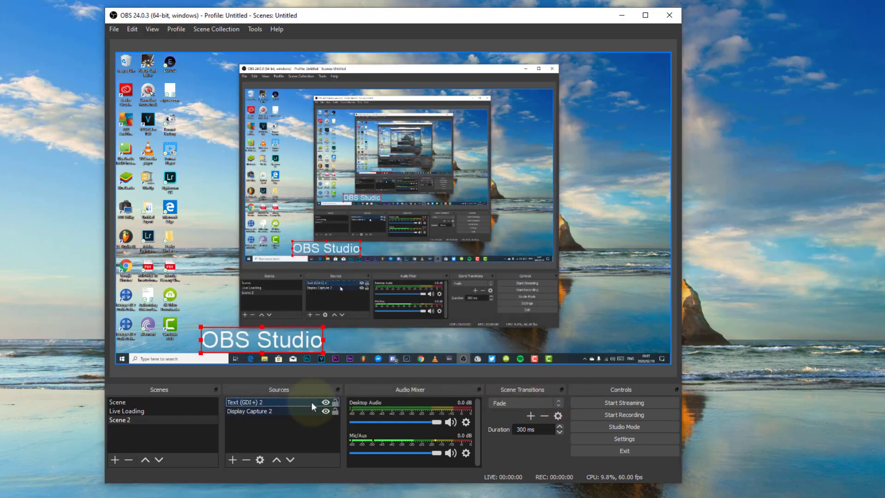
Add a Scroll effect filter to the "OBS Studio" text source
right_click(270, 403)
left_click(295, 387)
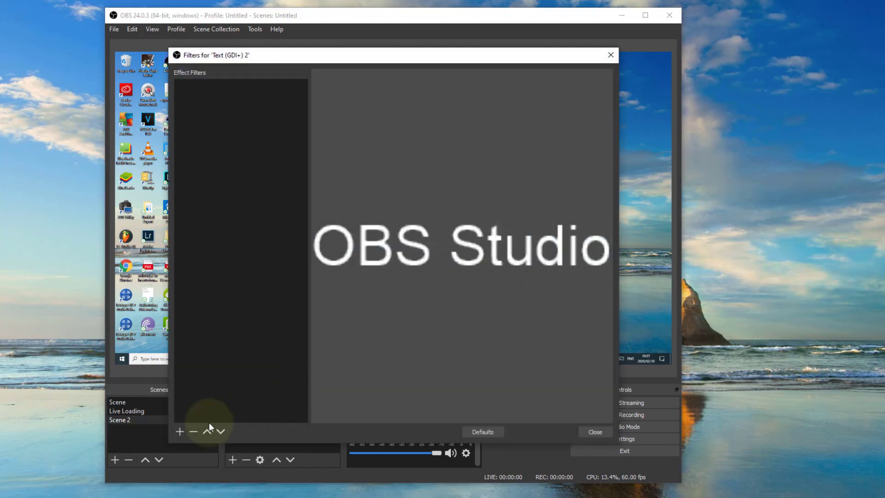
left_click(179, 432)
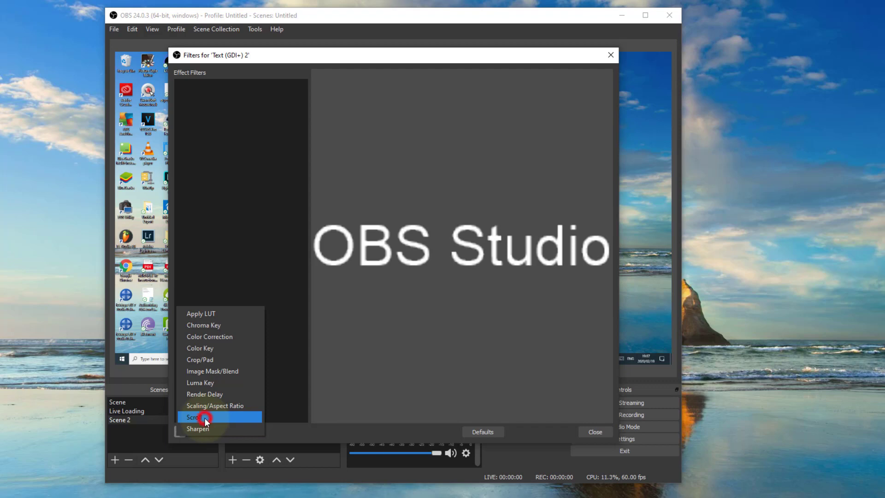
left_click(205, 417)
left_click(373, 270)
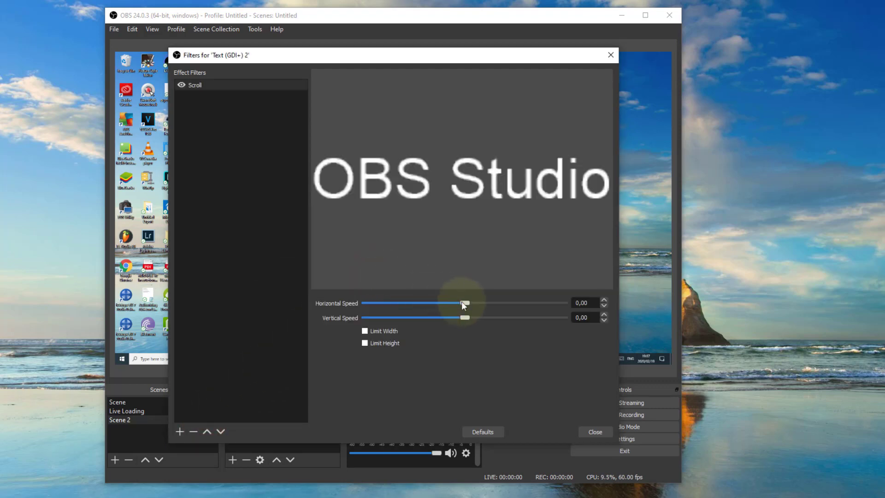
Set the Scroll filter's horizontal speed to 39, close the filters and shift the text overlay slightly left in the preview
mouse_move(461, 301)
left_mouse_down()
mouse_move(523, 302)
mouse_move(469, 302)
mouse_move(477, 301)
mouse_move(456, 317)
mouse_move(477, 304)
left_mouse_up()
left_click(483, 431)
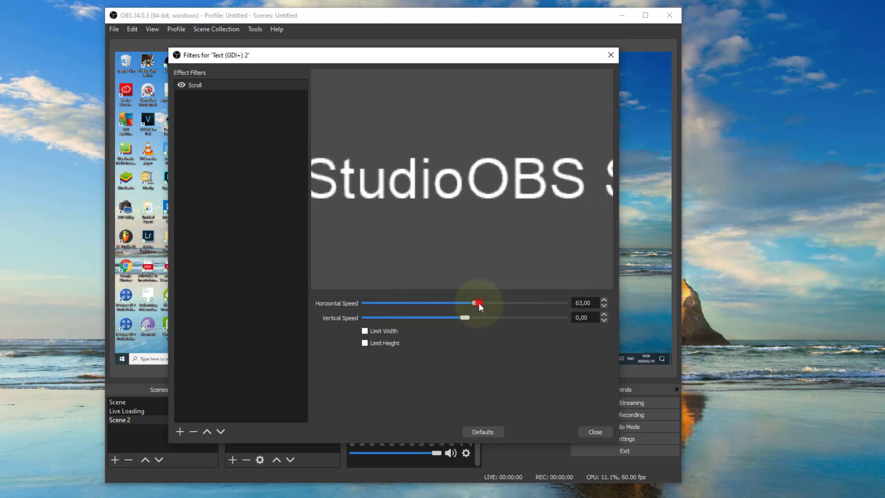
left_click_drag(478, 303, 474, 303)
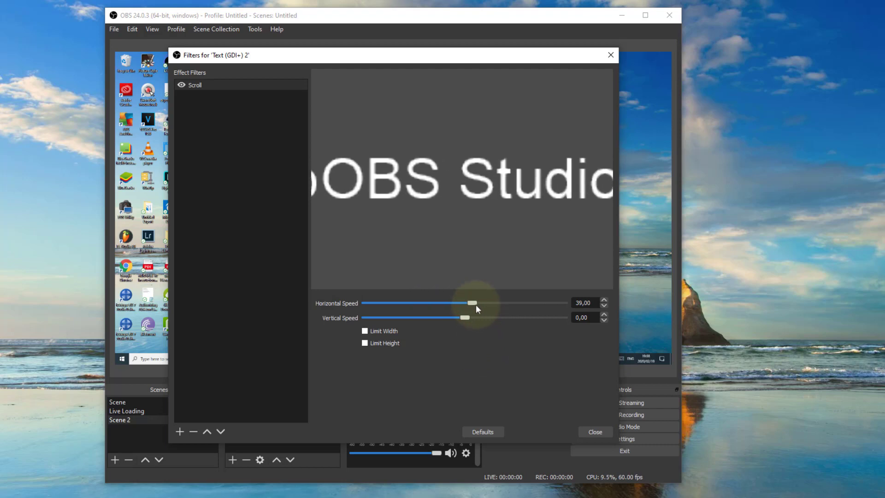
left_click(598, 432)
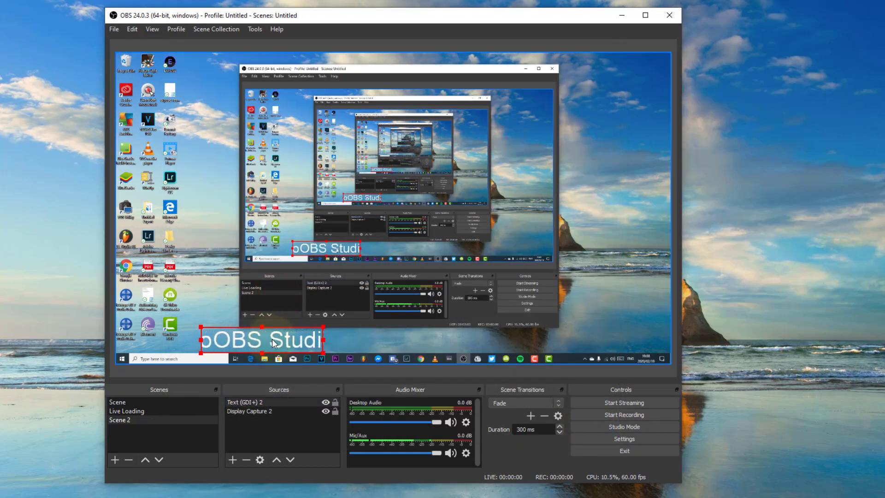
mouse_move(272, 343)
left_mouse_down()
mouse_move(219, 344)
mouse_move(266, 343)
left_mouse_up()
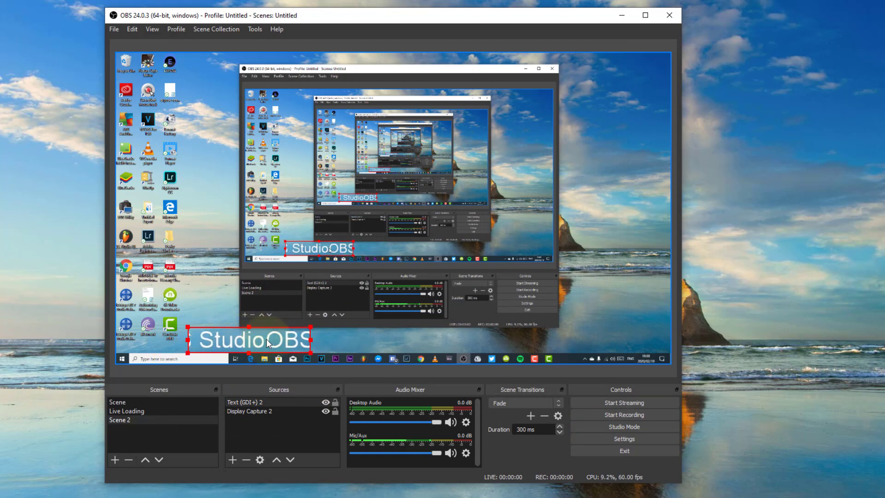
left_click(281, 438)
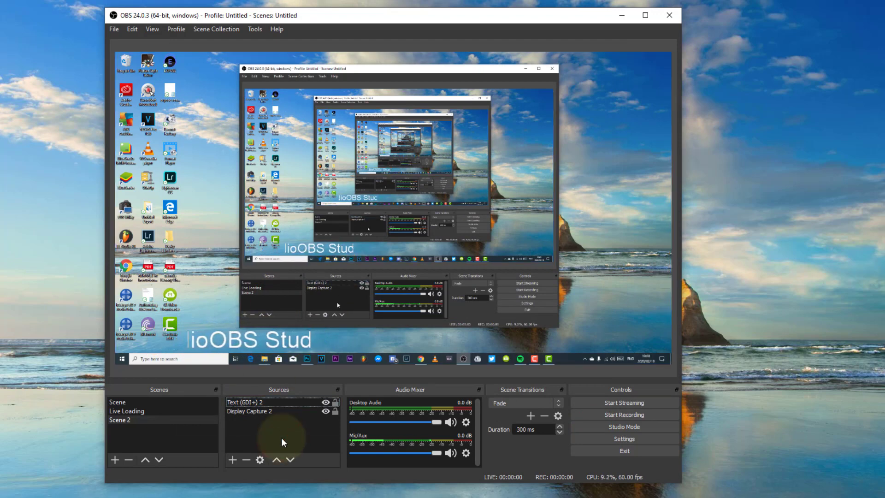
Add a new Image source to Scene 2 using 18-55mm-stm-is.jpg from the Pictures folder
left_click(232, 459)
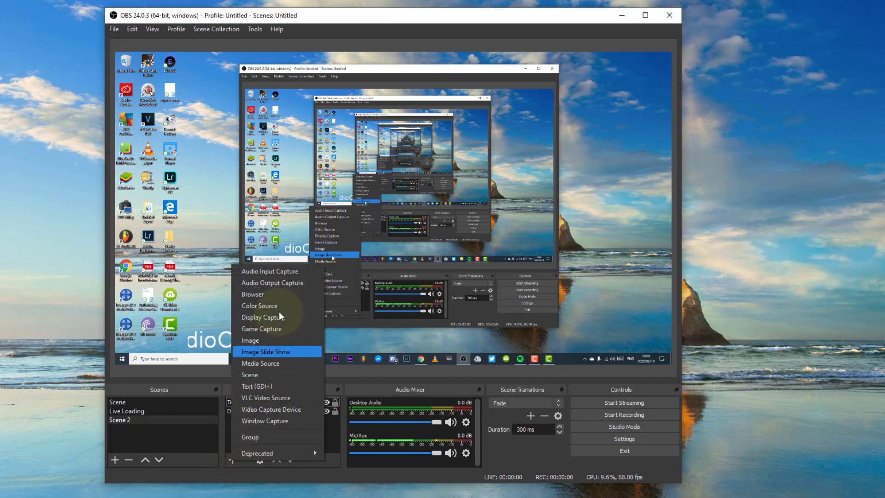
left_click(268, 339)
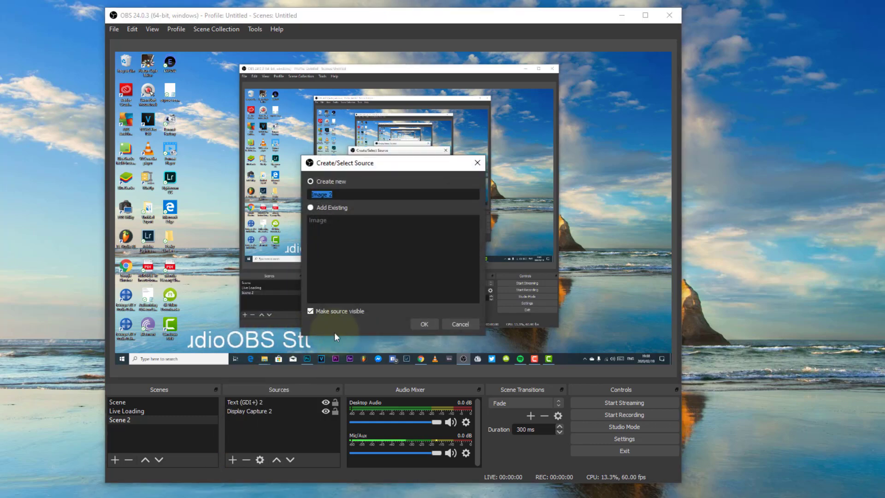
left_click(426, 322)
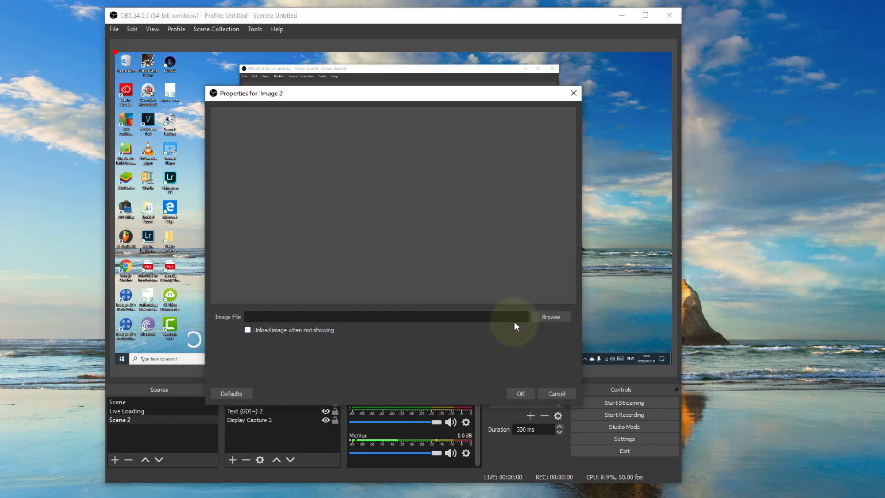
left_click(550, 318)
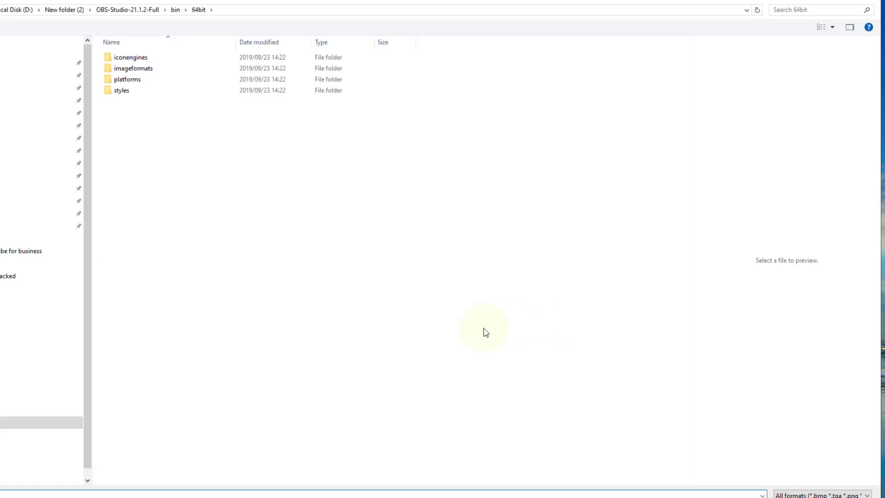
left_click(21, 385)
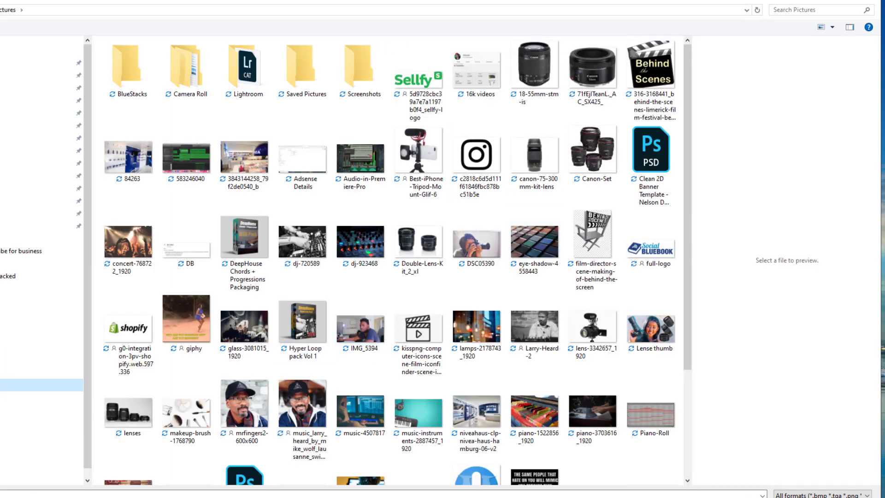
double_click(536, 65)
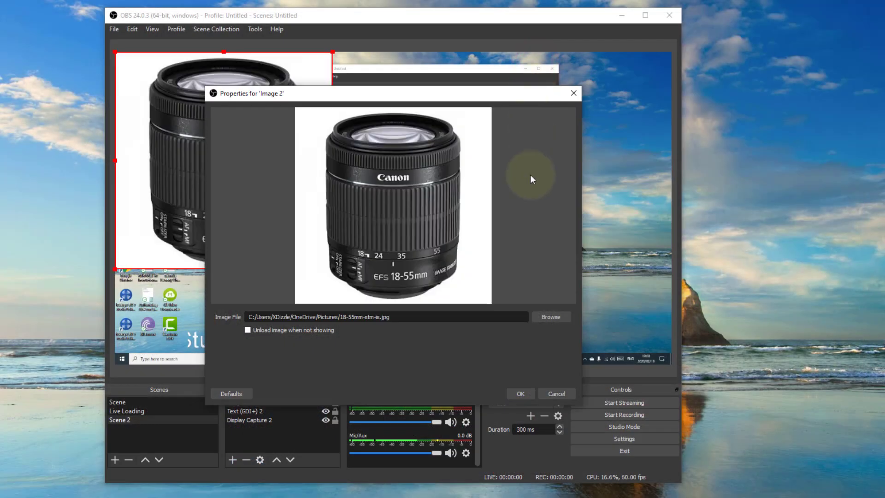
left_click(520, 393)
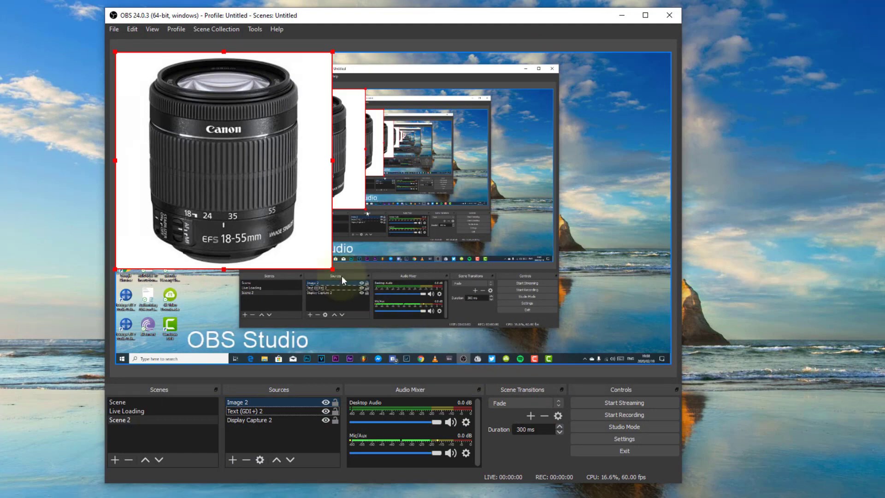
Place the lens image slightly smaller, right of the preview's centre, and crop its white margins on all four sides
left_click_drag(332, 160, 388, 105)
left_click_drag(428, 160, 557, 285)
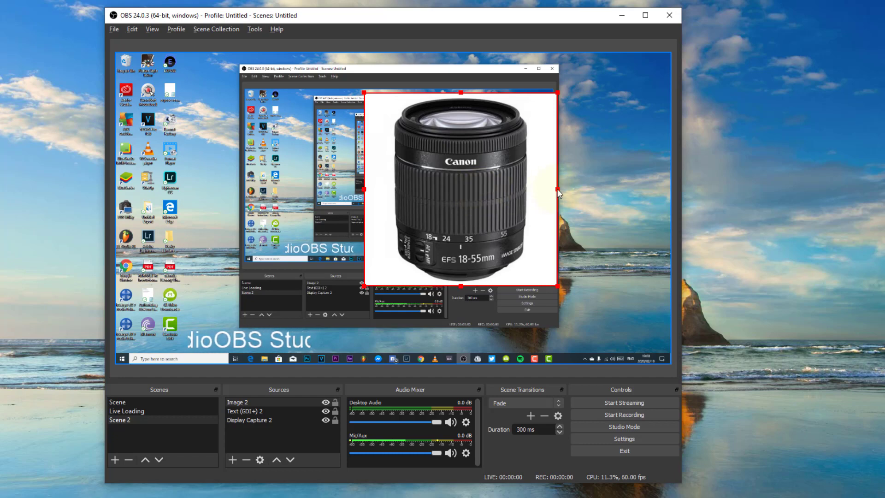
left_click_drag(558, 191, 530, 191)
left_click_drag(364, 192, 391, 191)
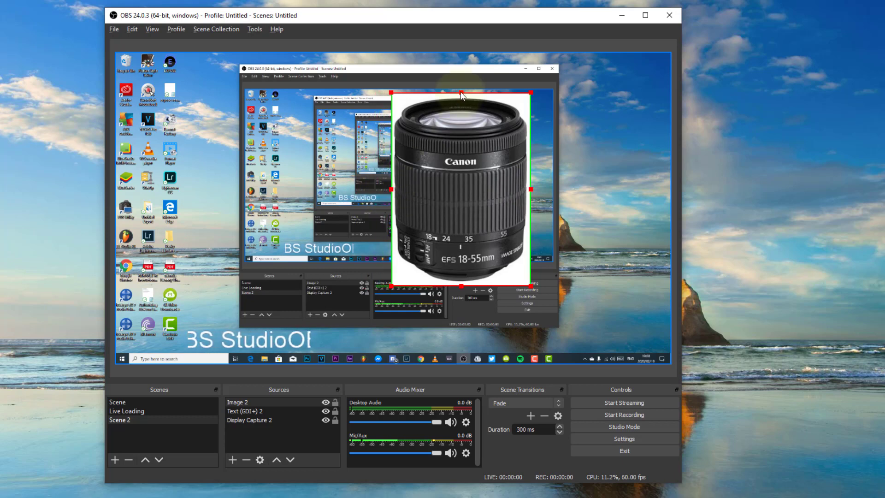
left_click_drag(461, 92, 461, 95)
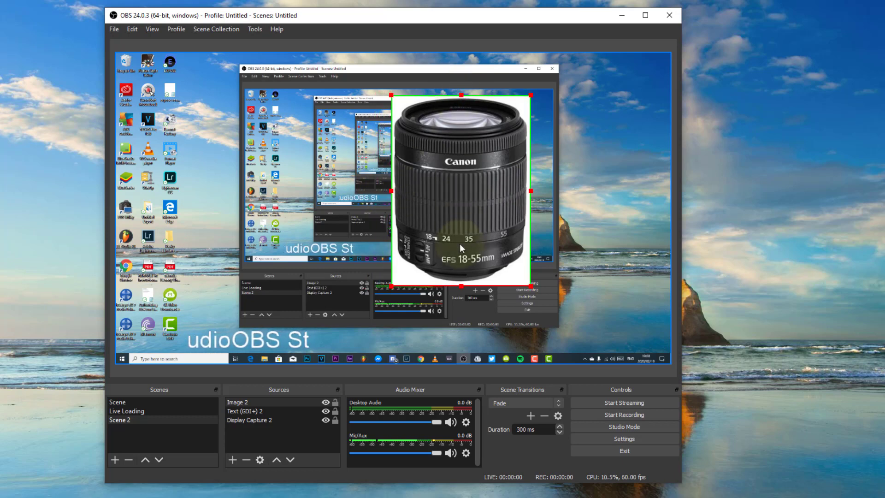
left_click_drag(461, 286, 460, 284)
Move the cropped lens image into the preview's bottom-right corner and shrink it to about two thirds of its size
left_click_drag(460, 162, 599, 241)
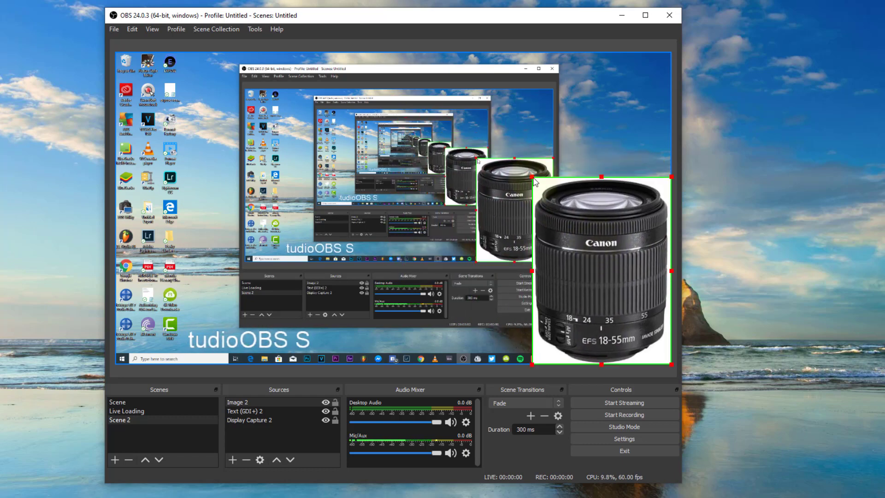
left_click_drag(533, 178, 558, 254)
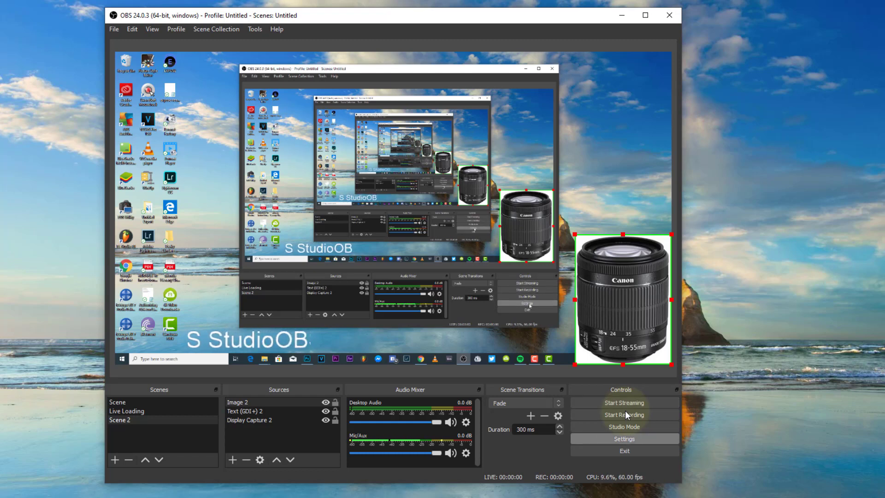
Open the settings and review the Stream page, including the list of available streaming services
left_click(627, 438)
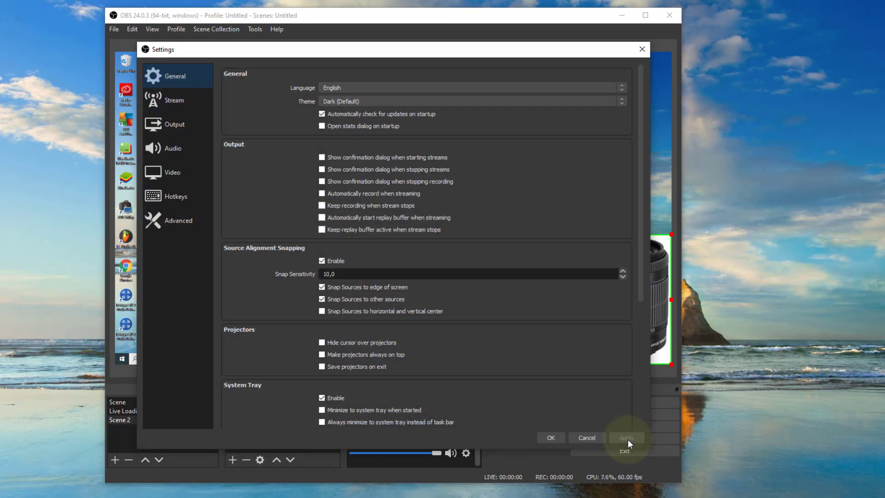
left_click(174, 101)
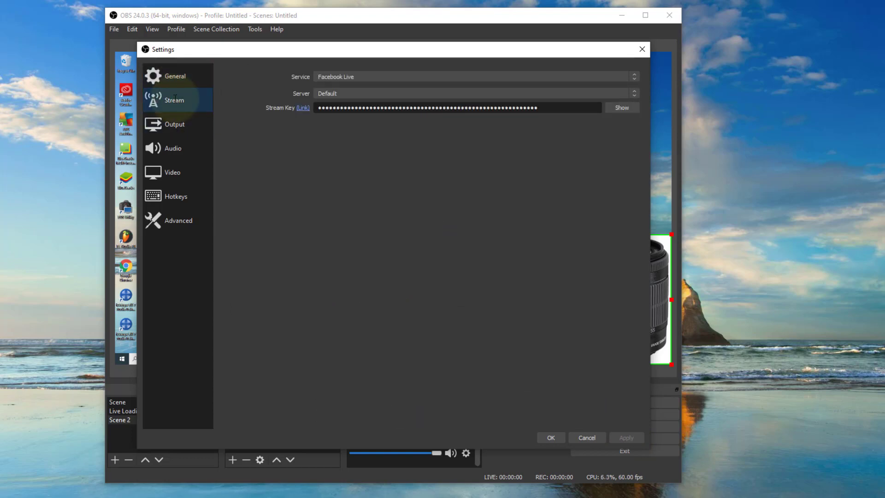
left_click(371, 77)
left_click(284, 168)
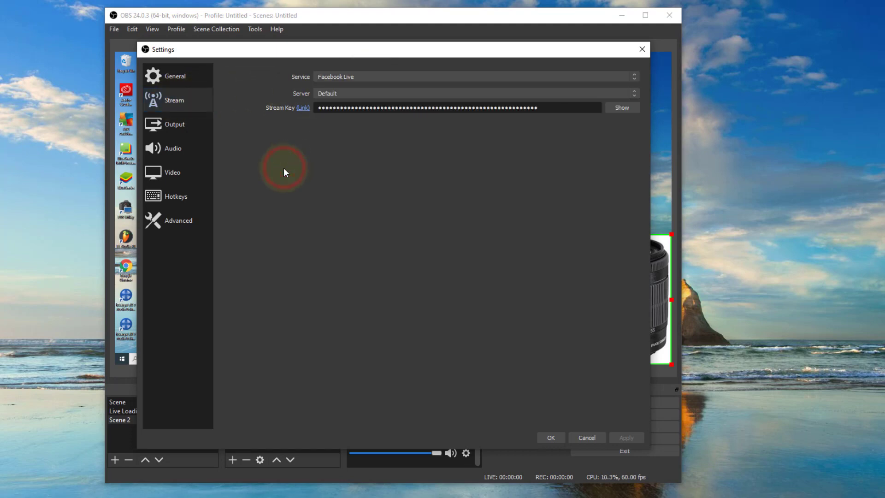
left_click(363, 76)
left_click(363, 75)
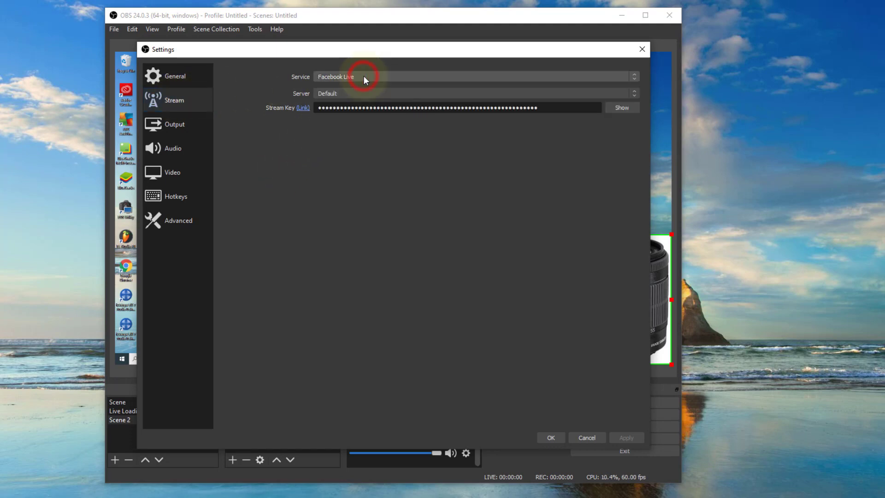
left_click(357, 77)
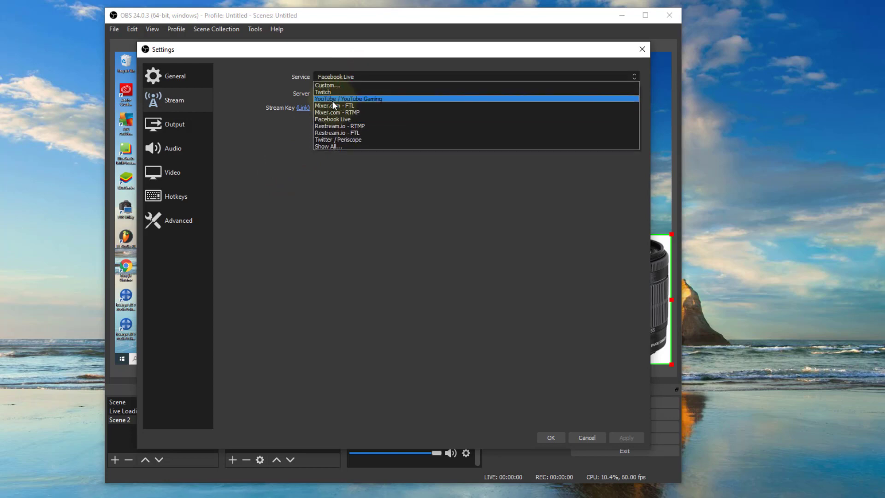
left_click(267, 173)
left_click(346, 75)
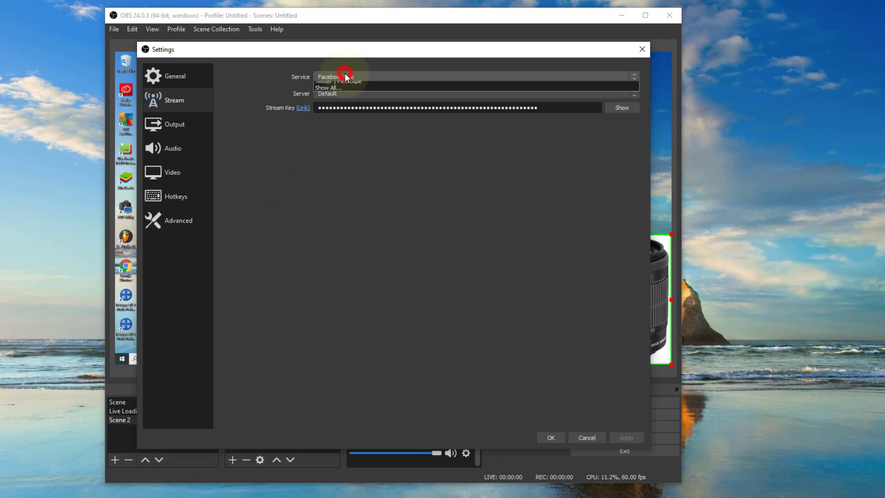
left_click(259, 167)
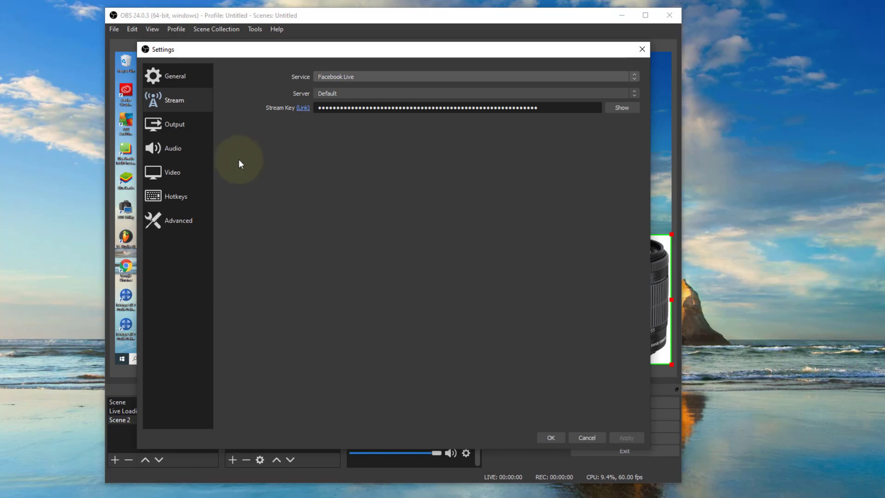
Review the Output settings in Simple mode and examine the available recording formats
left_click(176, 131)
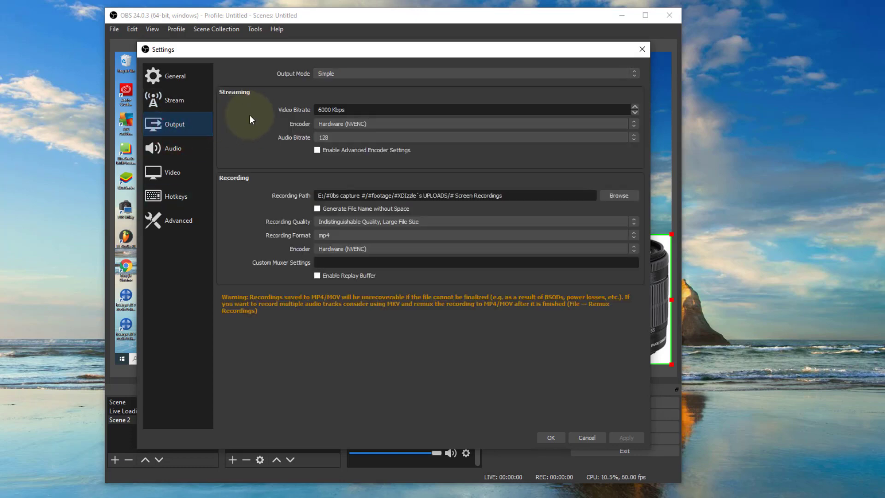
left_click(350, 236)
left_click(324, 248)
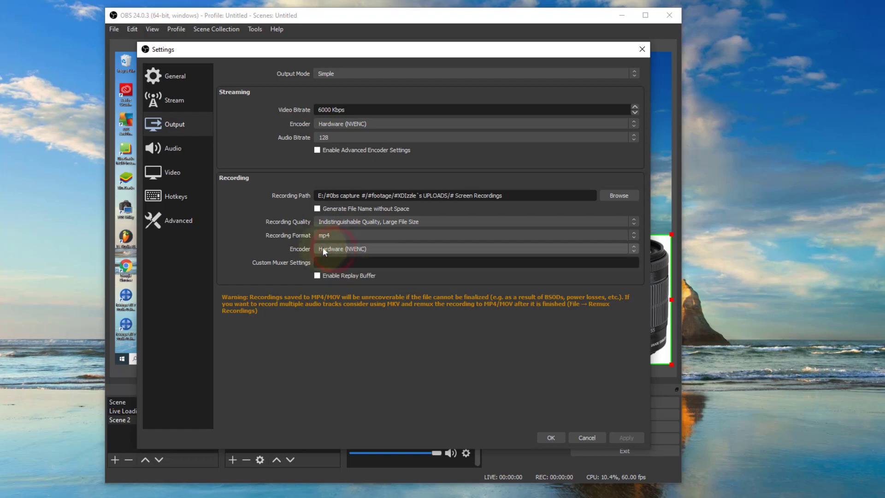
left_click(333, 236)
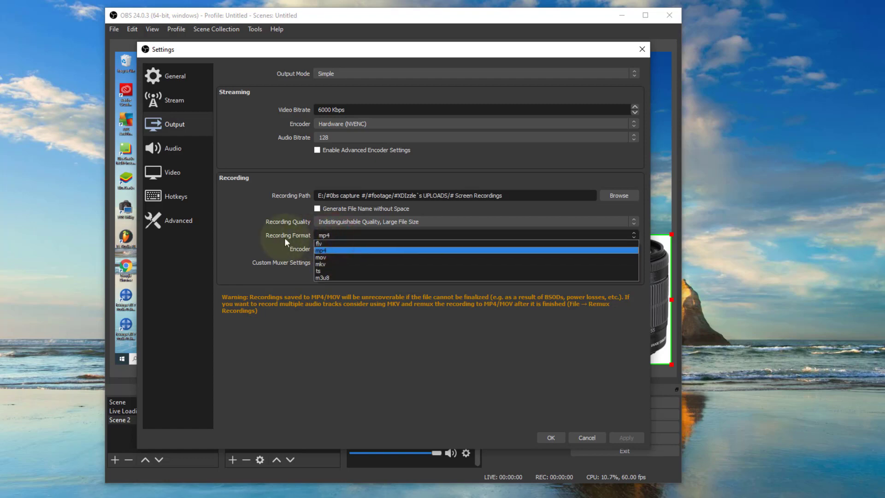
left_click(280, 238)
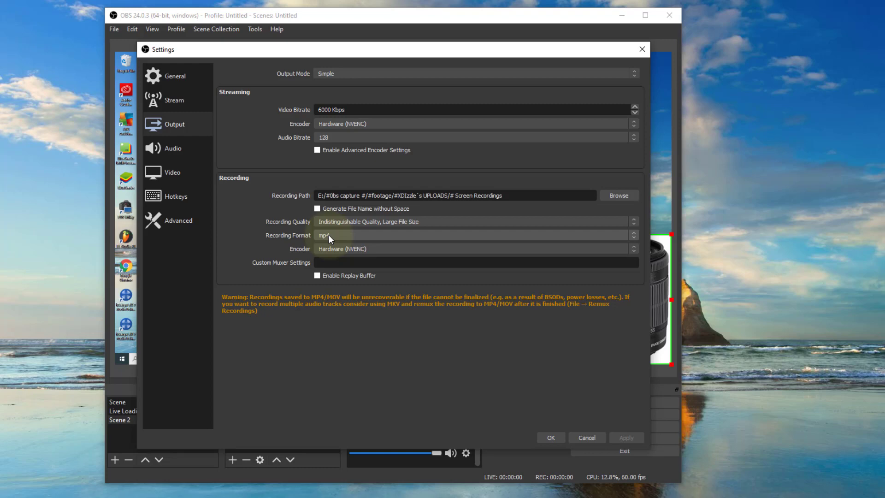
left_click(329, 237)
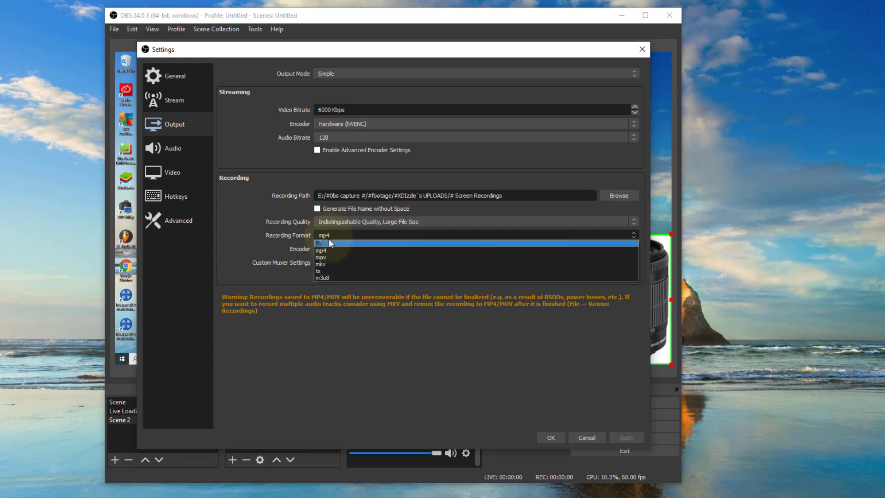
key("Down")
key("Down")
key("Down")
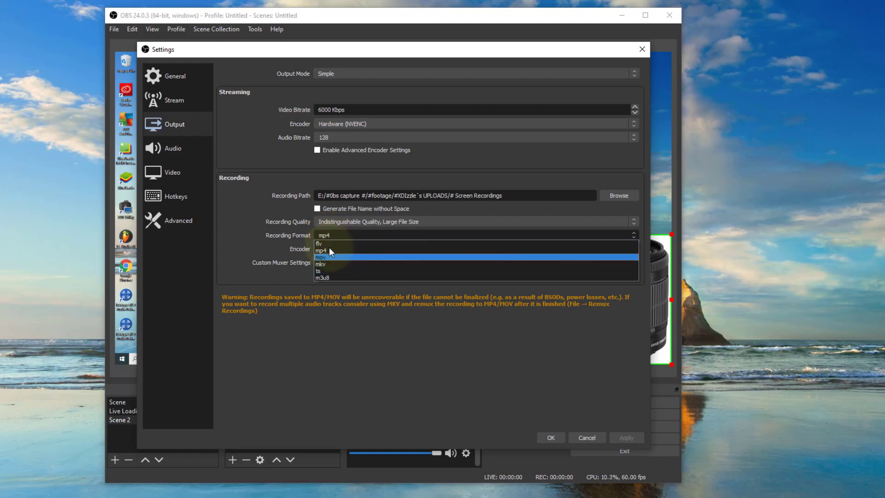
left_click(246, 242)
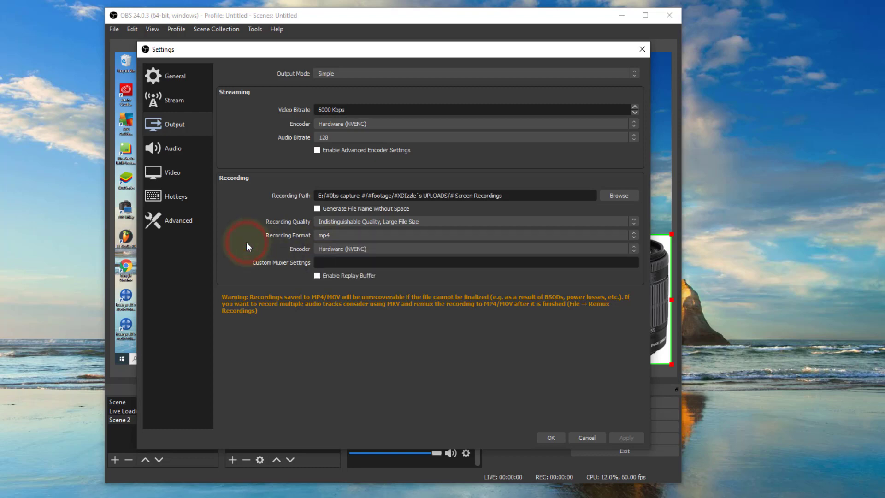
Examine the recording quality options, including Lossless Quality, without choosing a different one
left_click(364, 223)
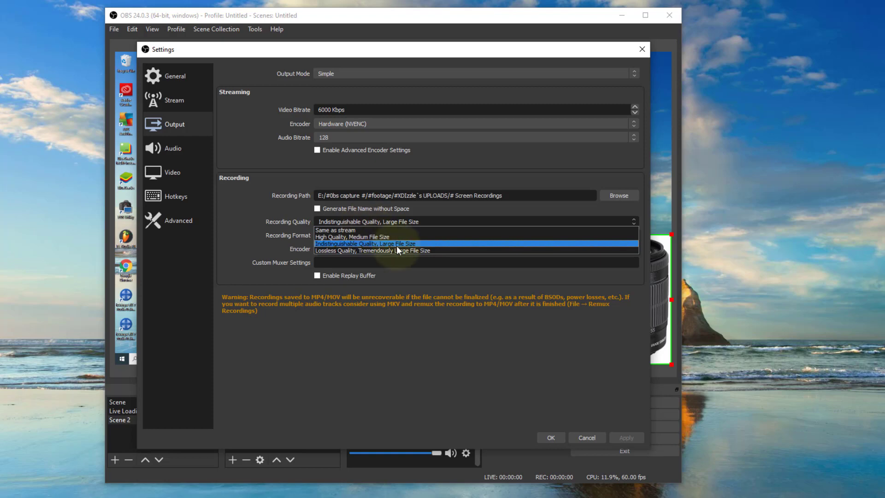
key("Down")
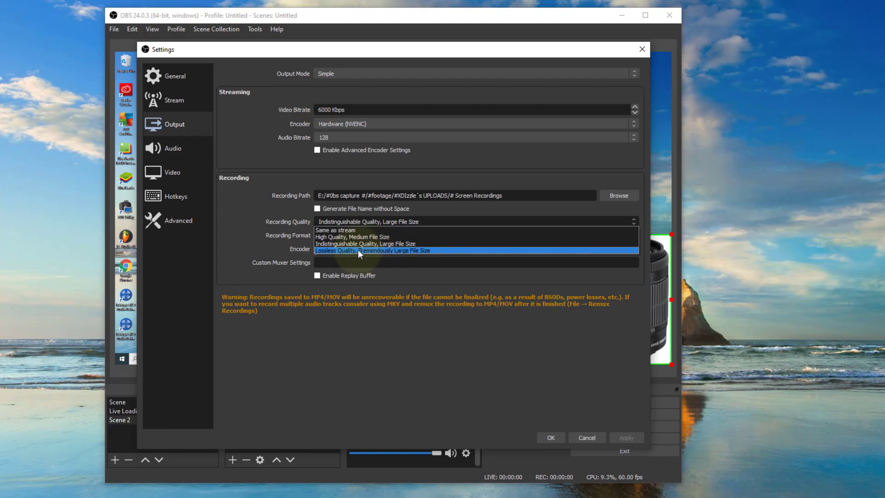
left_click(243, 243)
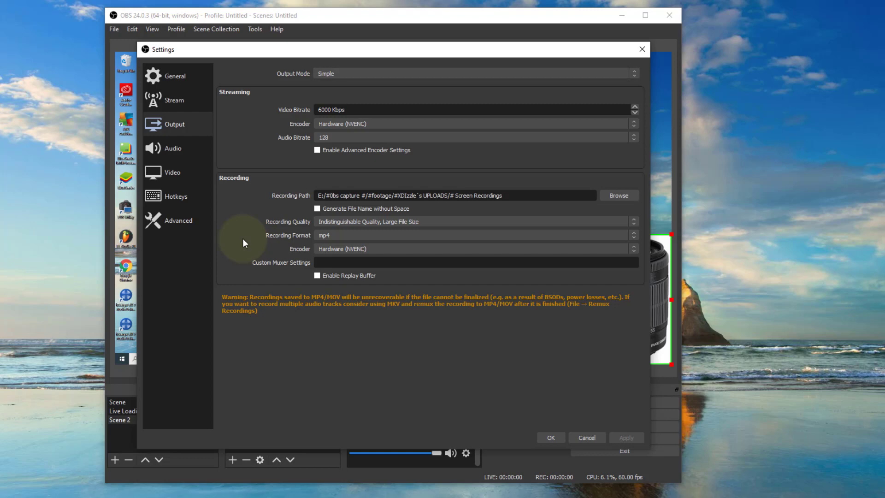
Switch the output mode to Advanced, browse its streaming, recording, audio and replay buffer pages, and look over the general audio settings
left_click(349, 75)
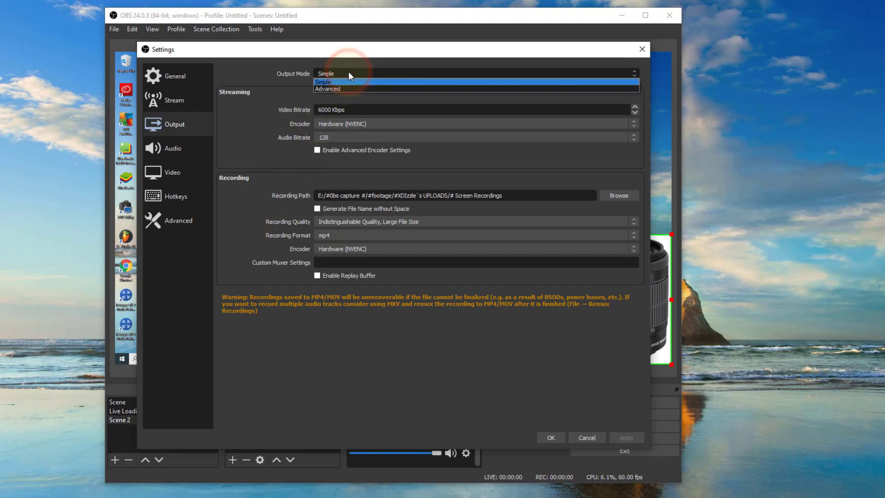
left_click(335, 89)
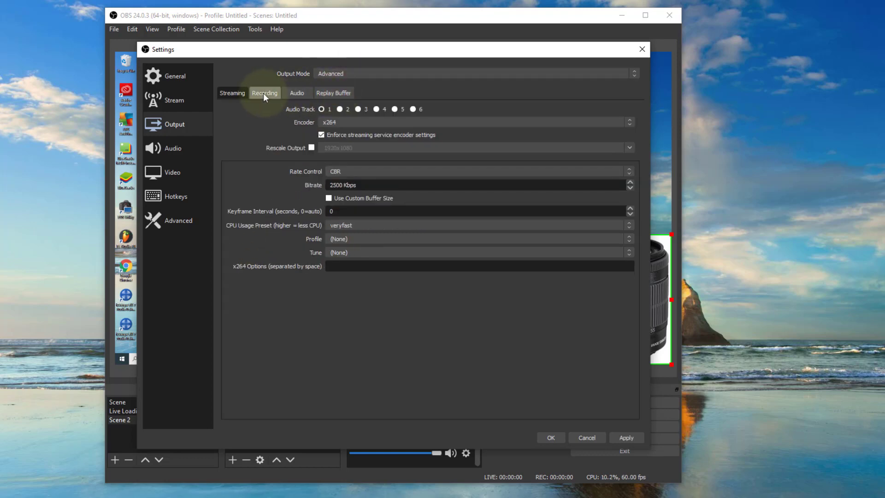
left_click(264, 92)
left_click(296, 92)
left_click(332, 93)
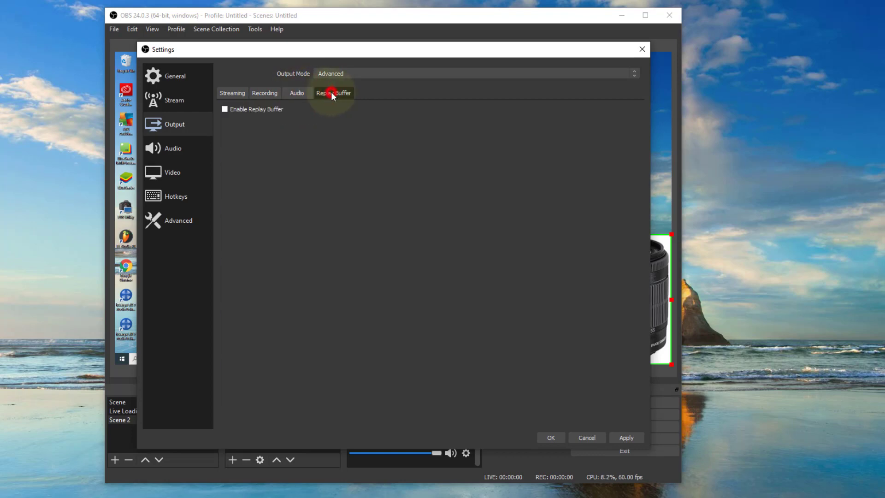
left_click(298, 93)
left_click(264, 92)
left_click(236, 91)
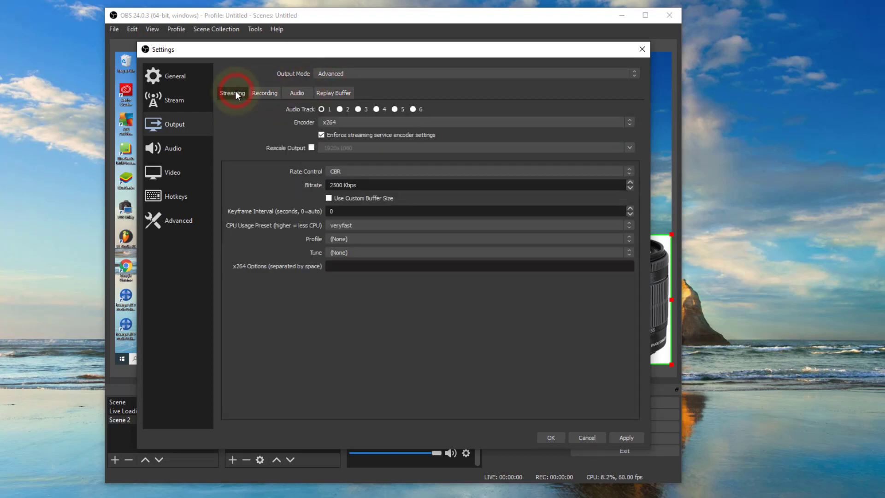
left_click(168, 149)
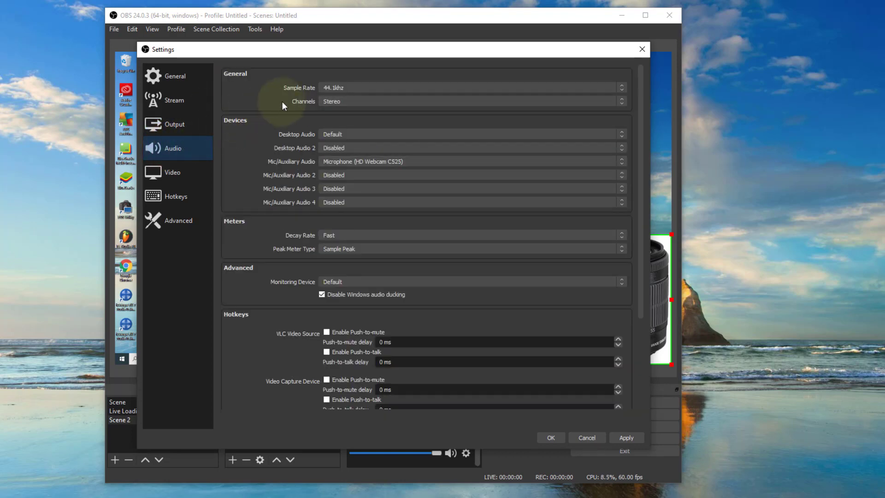
In the video settings, try a common FPS value of 30 and return it to 60
left_click(181, 172)
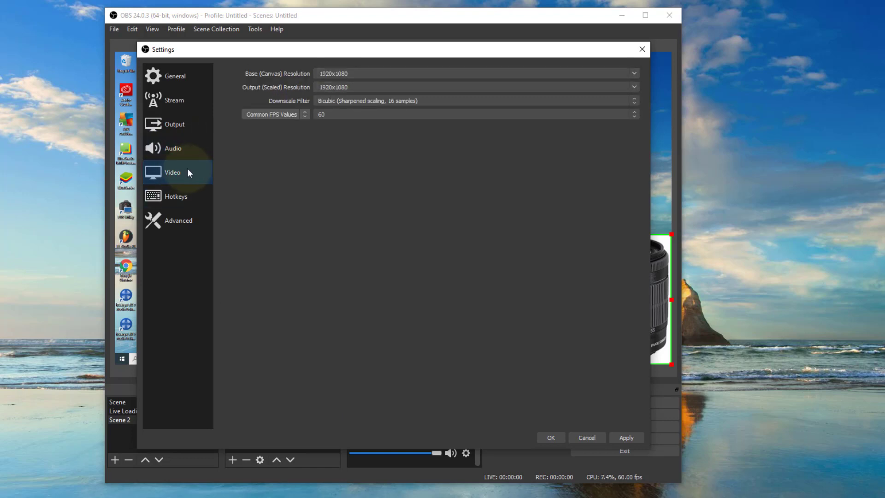
left_click(346, 115)
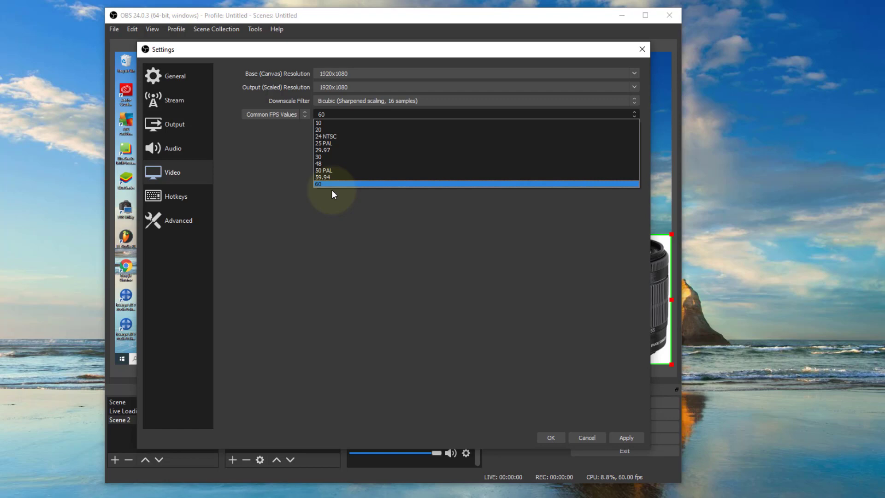
left_click(321, 157)
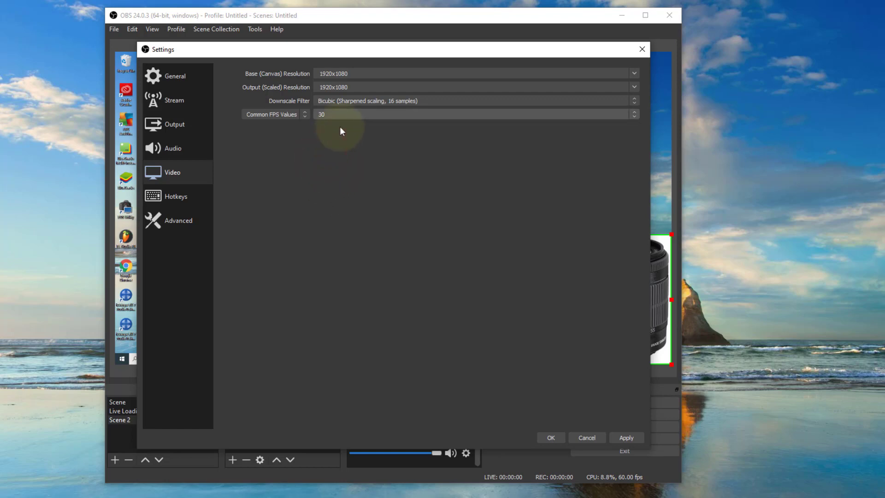
left_click(349, 114)
left_click(333, 184)
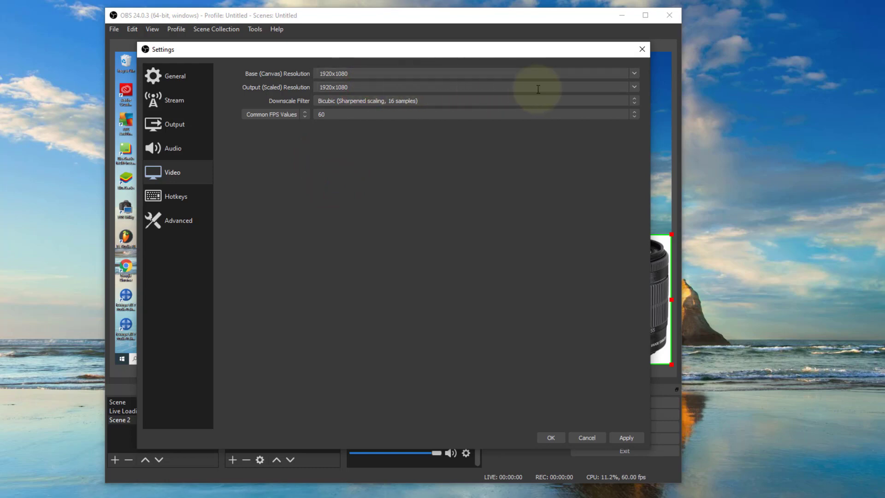
Try an output (scaled) resolution of 1280x720 and return it to 1920x1080
left_click(635, 87)
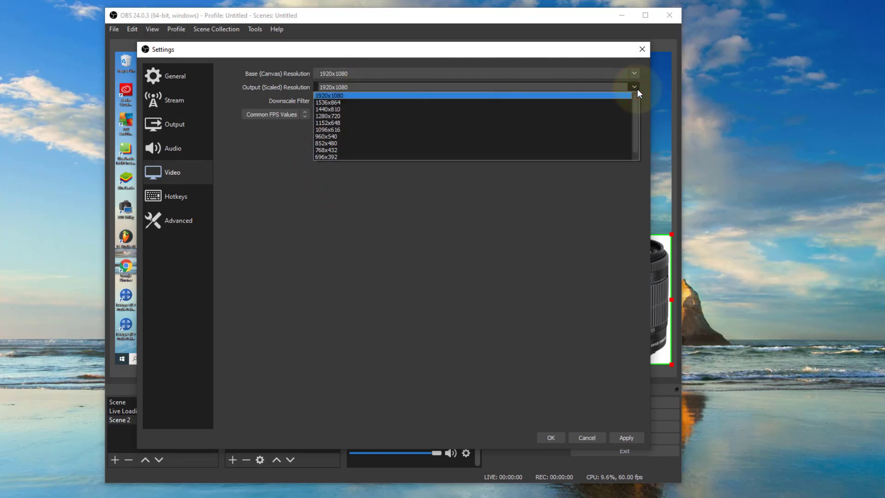
left_click(339, 117)
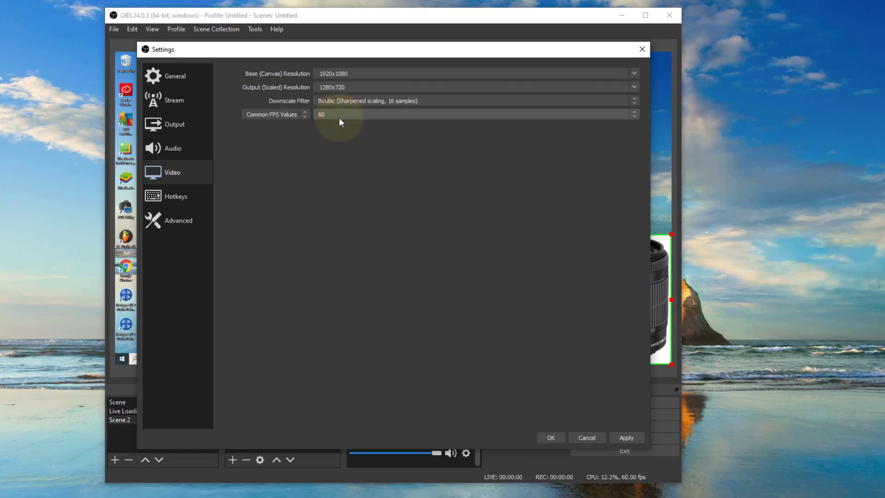
left_click(634, 87)
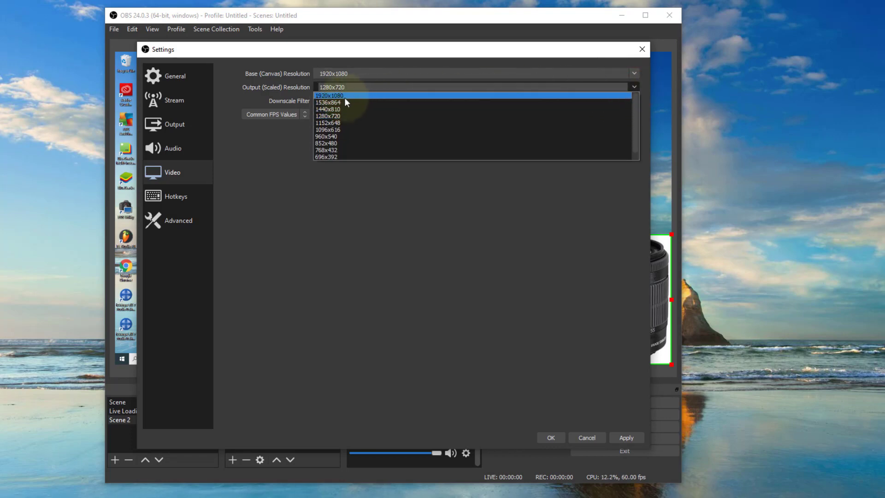
left_click(344, 97)
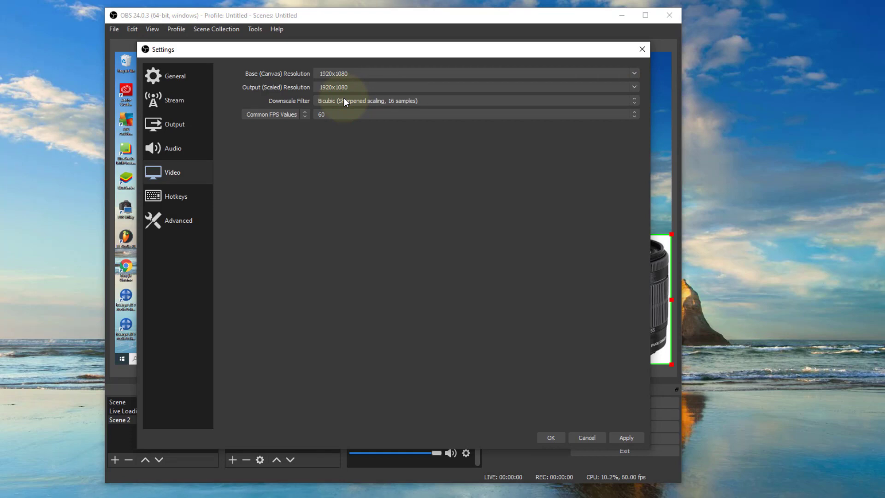
Review the assignable hotkeys for streaming, recording, scenes and audio sources down to the end of the list
left_click(177, 196)
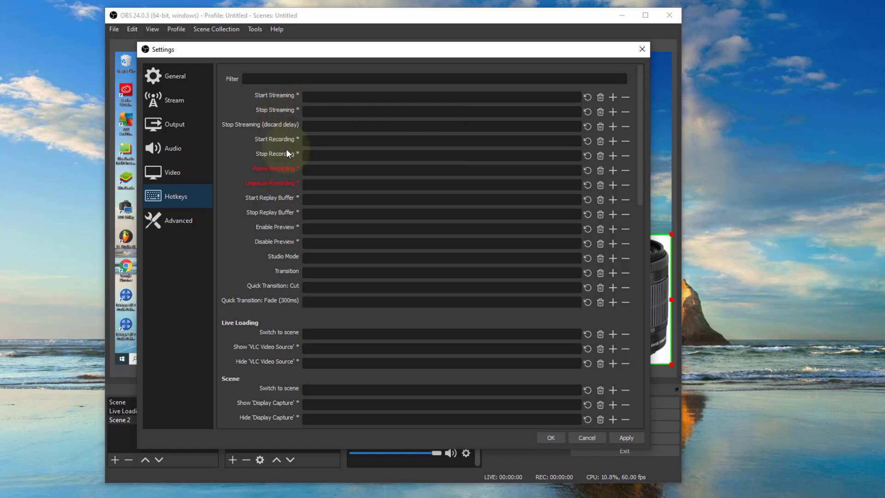
scroll(265, 222, "down", 15)
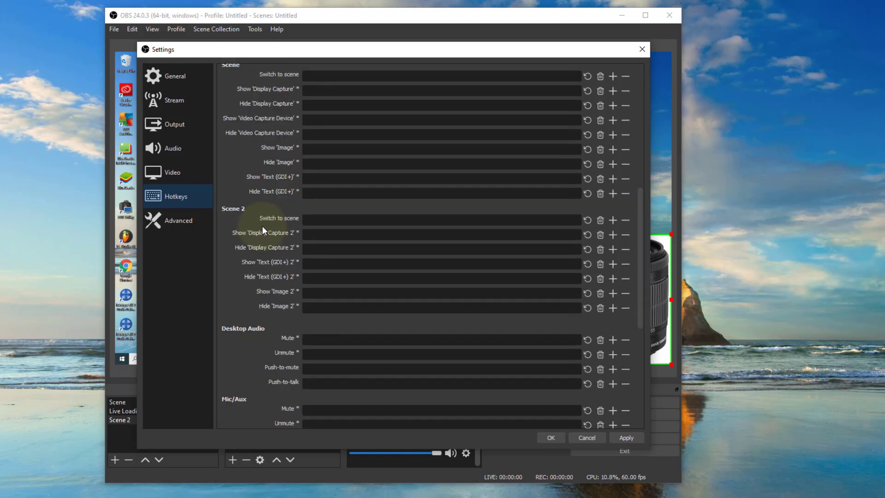
scroll(267, 193, "up", 15)
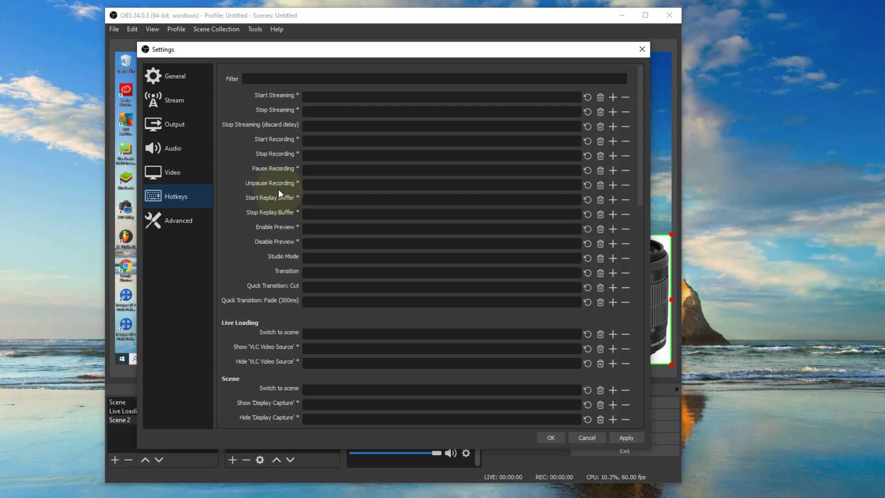
left_click_drag(279, 51, 298, 51)
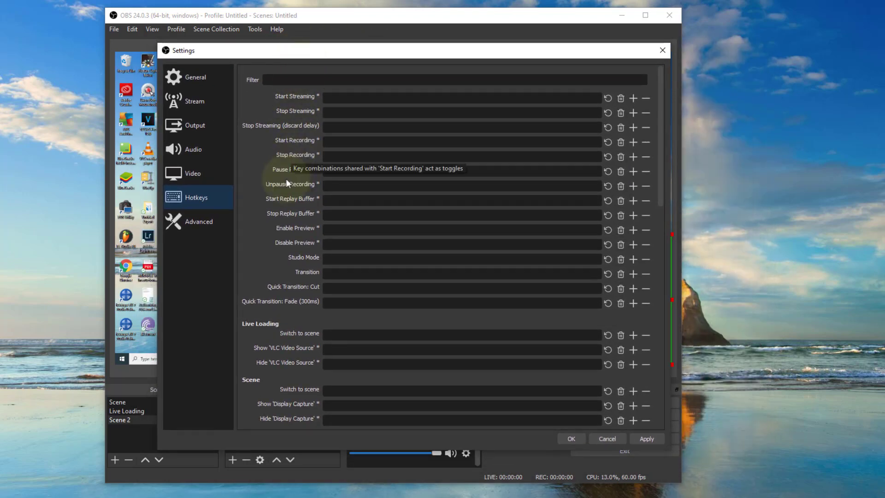
scroll(278, 215, "down", 15)
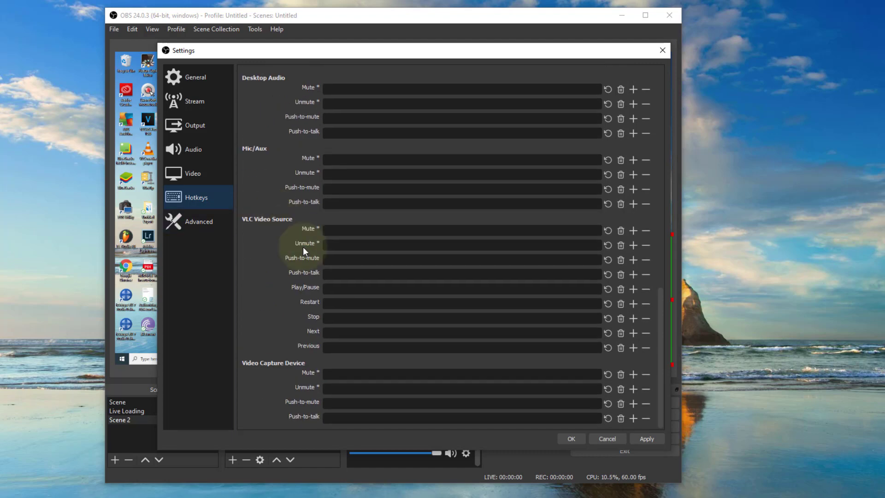
Look over the advanced and general settings and close the settings without saving any changes
left_click(203, 220)
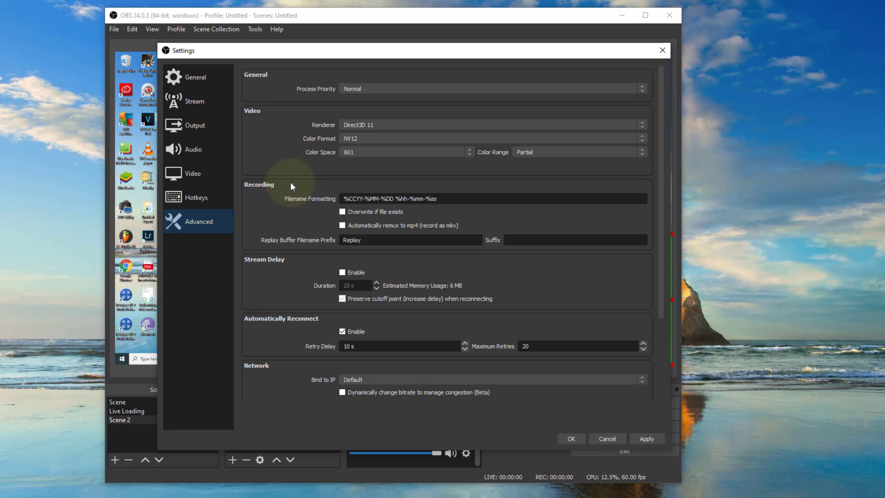
left_click(202, 79)
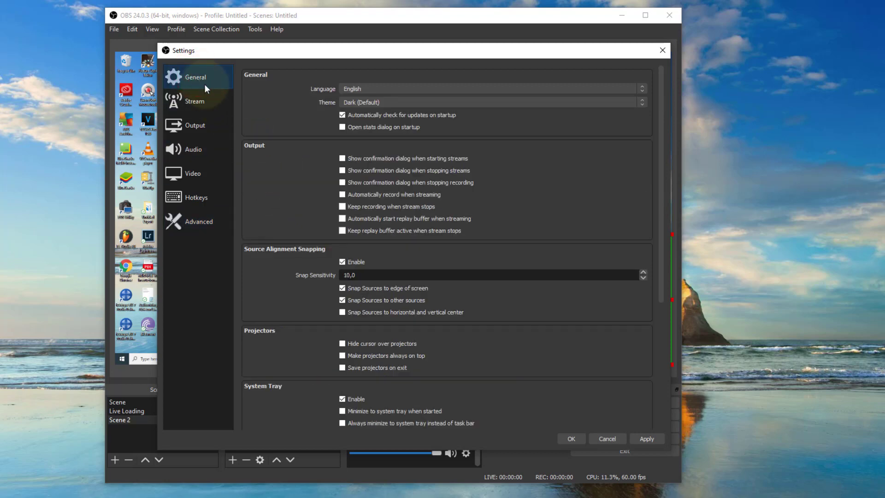
left_click(607, 438)
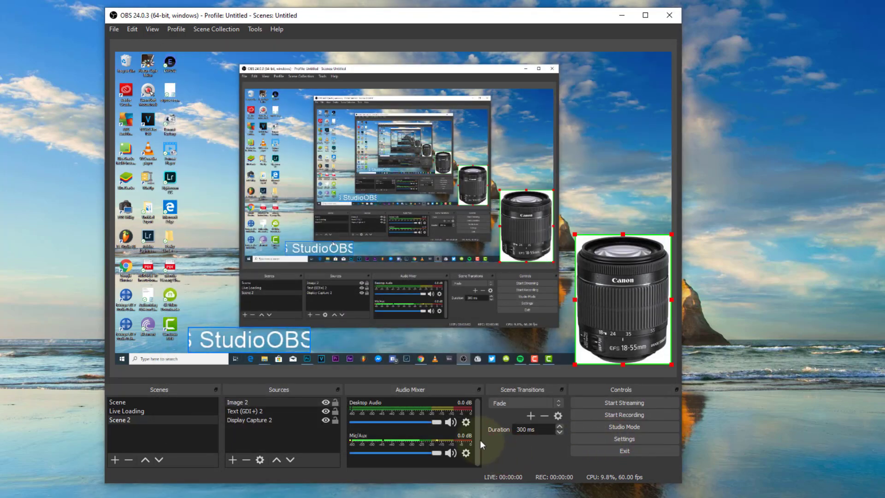
Move the scrolling text overlay slightly to the right in the preview
mouse_move(281, 341)
left_mouse_down()
mouse_move(230, 337)
mouse_move(279, 342)
left_mouse_up()
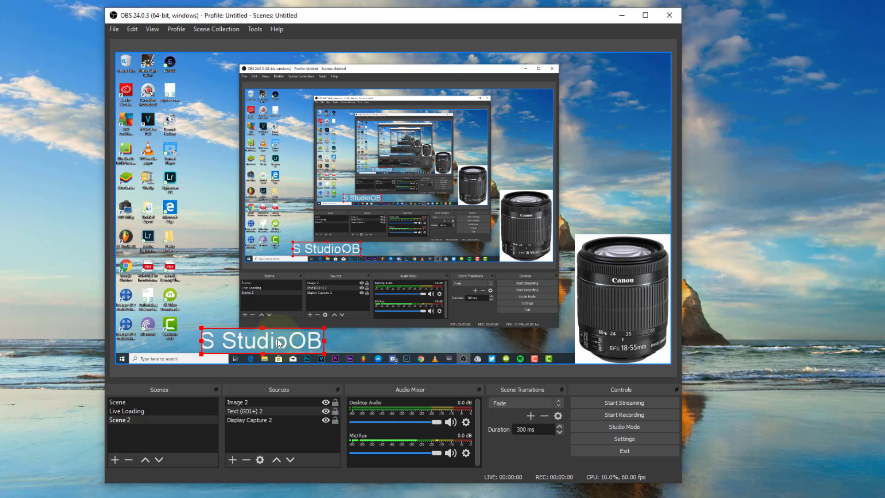